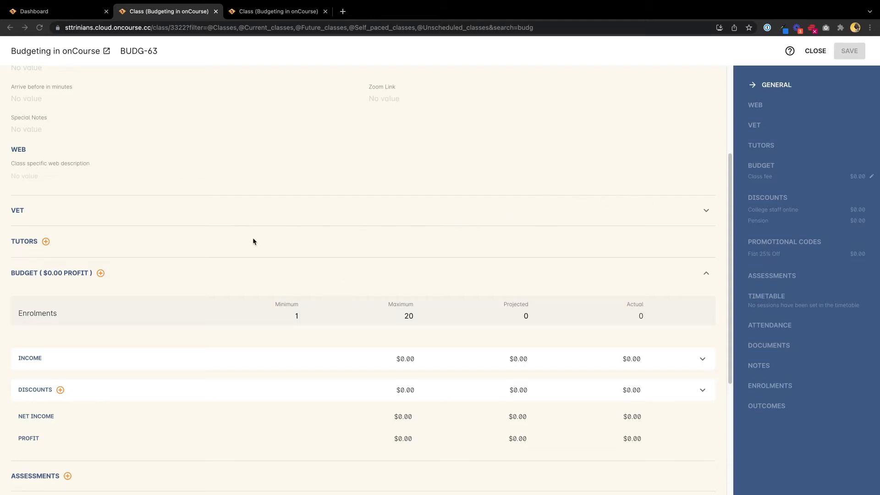
Add a tutor to the BUDG-63 class by searching the contact's surname, assign the General Tutor role, and save the class
scroll(285, 235, down, 5)
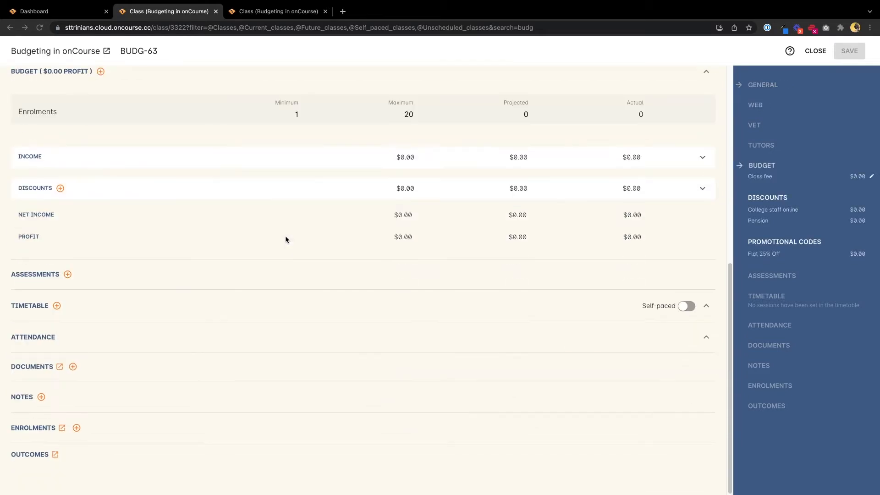
scroll(188, 257, up, 8)
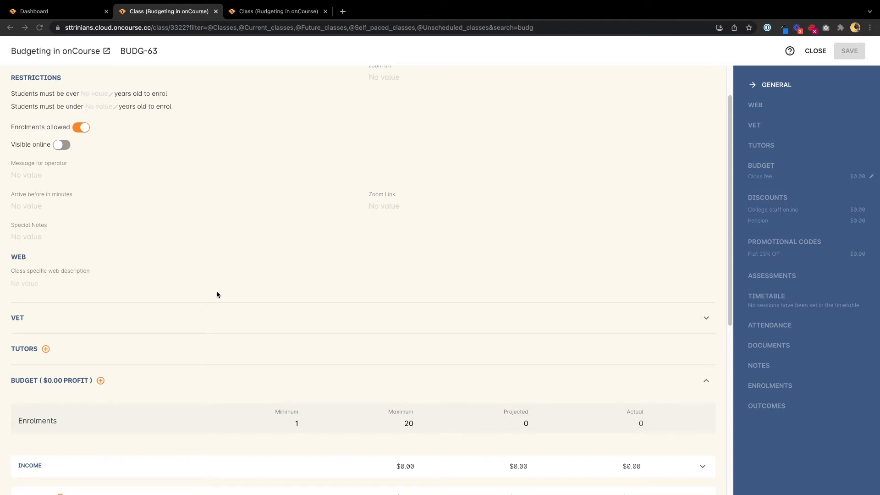
scroll(205, 293, down, 2)
scroll(198, 274, down, 2)
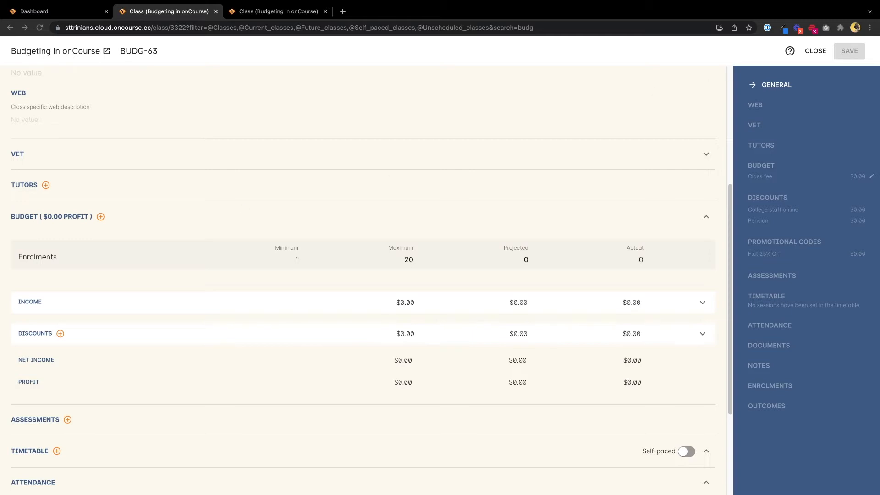
click(46, 185)
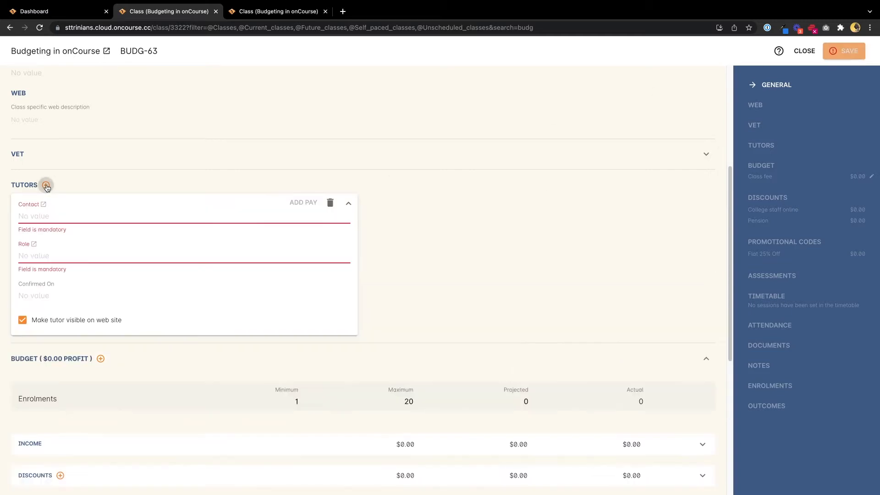
click(45, 219)
text(Banks)
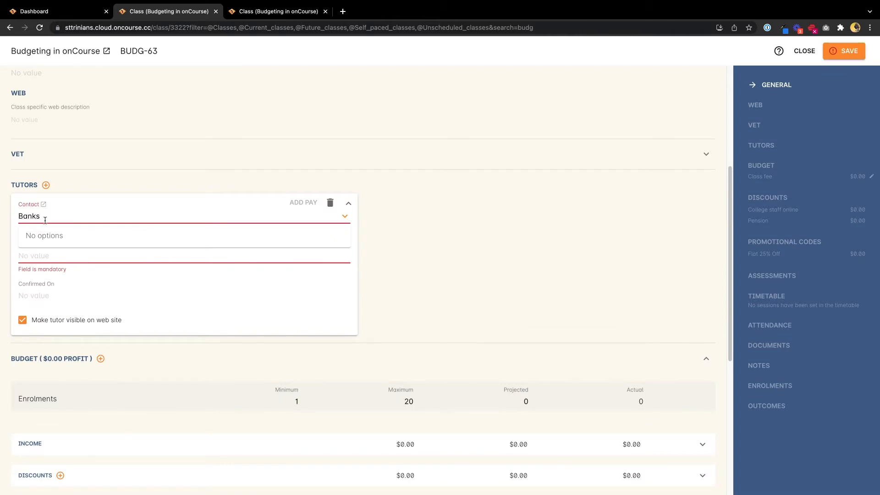
click(57, 239)
click(71, 245)
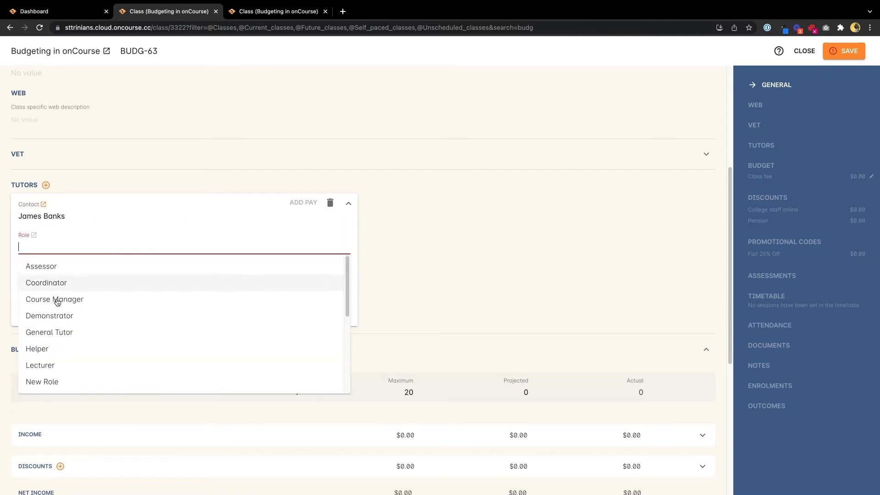
click(57, 333)
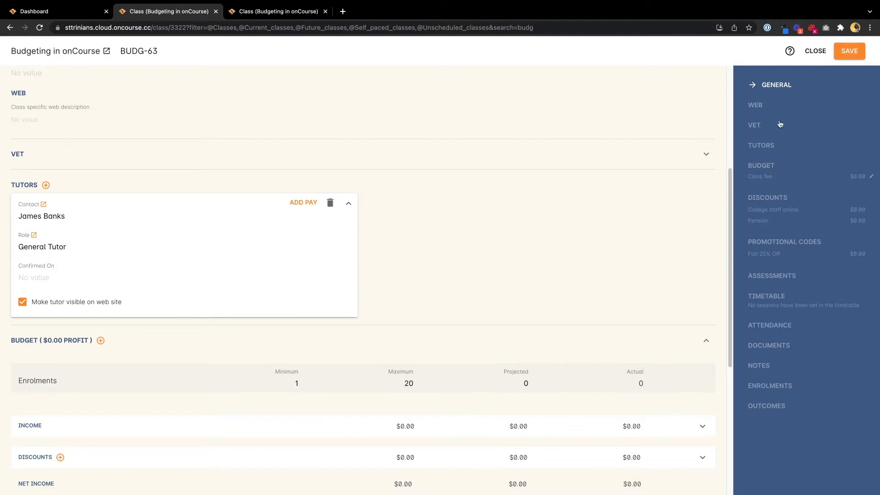
click(850, 50)
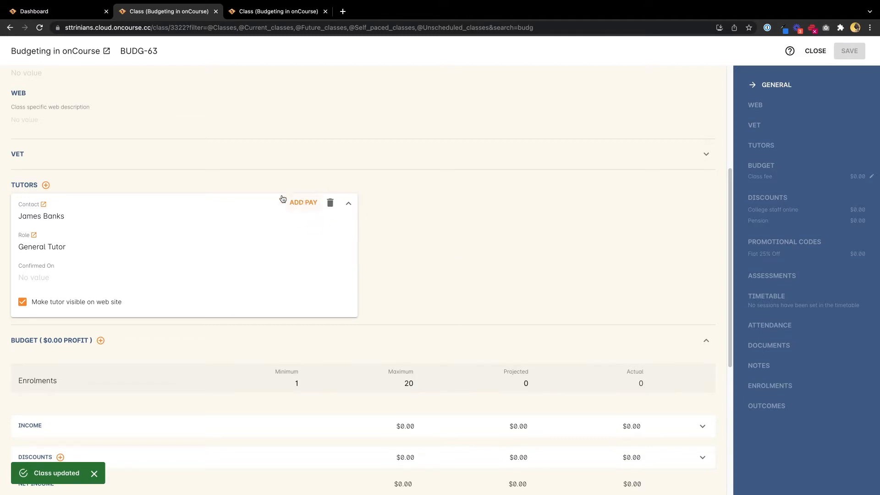
Add pay for the General Tutor, keeping the assigned role pay rate, and save the pay entry
click(305, 203)
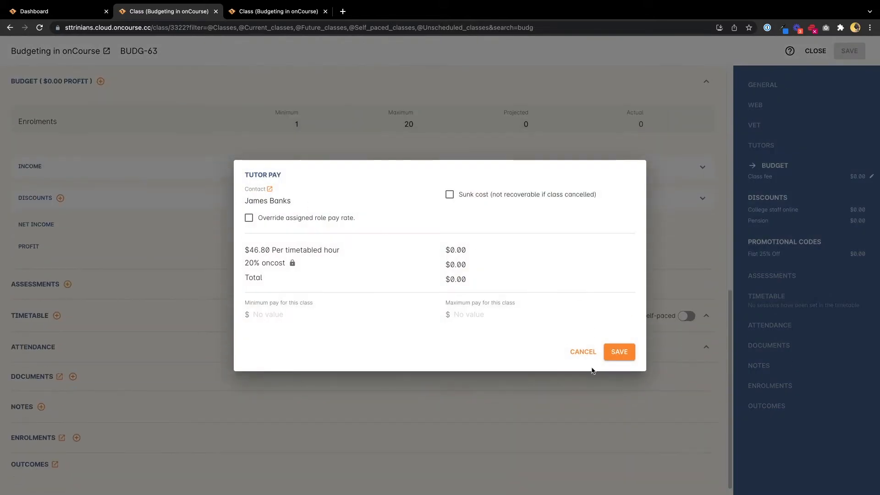
click(619, 352)
scroll(426, 330, down, 4)
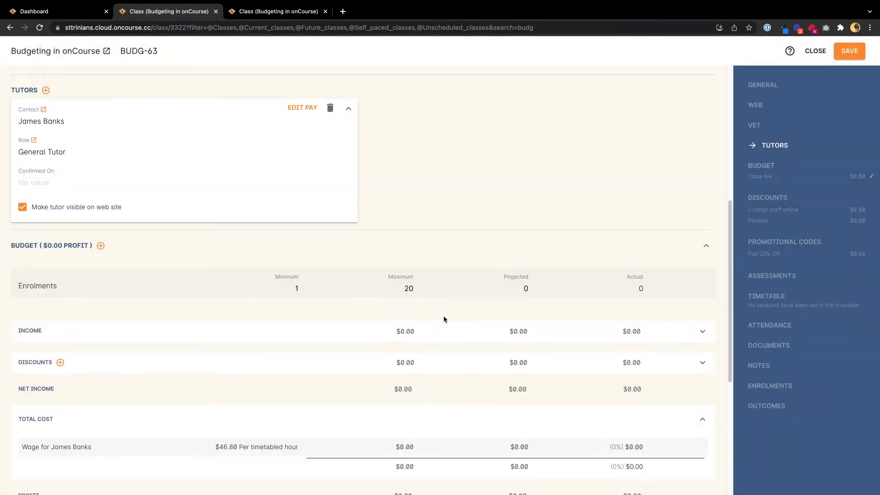
Add two one-hour sessions to the timetable on Fri 04 Mar 2022 at 15:00
scroll(331, 256, down, 6)
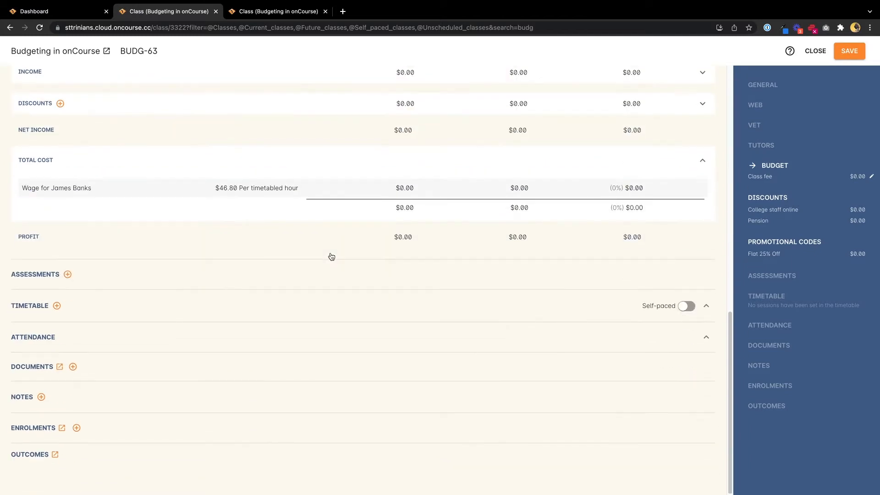
click(57, 306)
scroll(213, 291, down, 3)
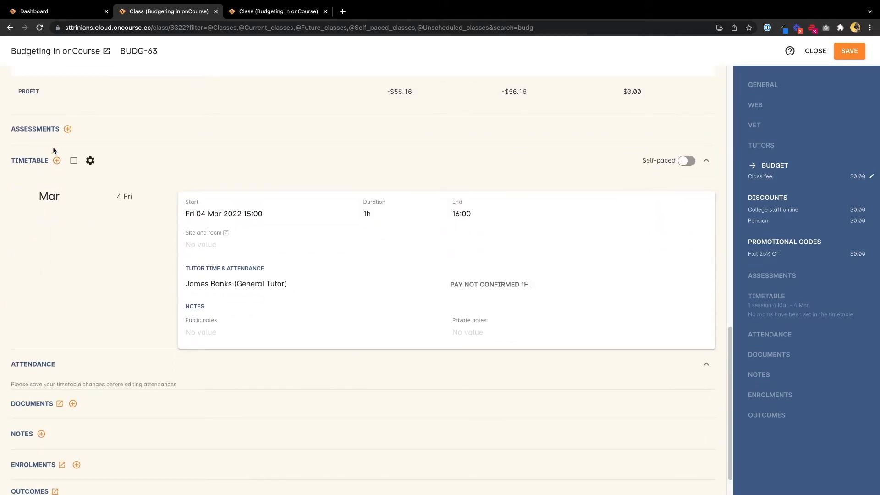
click(57, 161)
scroll(205, 227, down, 2)
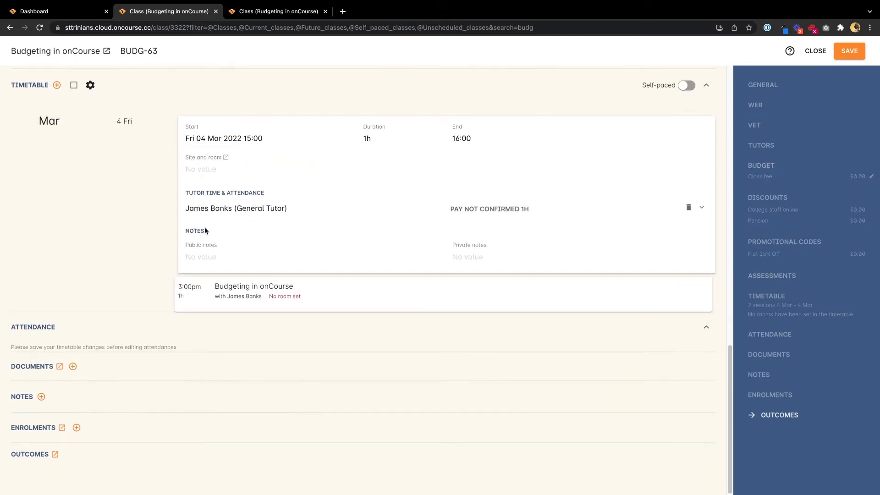
Expand the tutor's roster and payable time details in the second session, and save the class
click(362, 297)
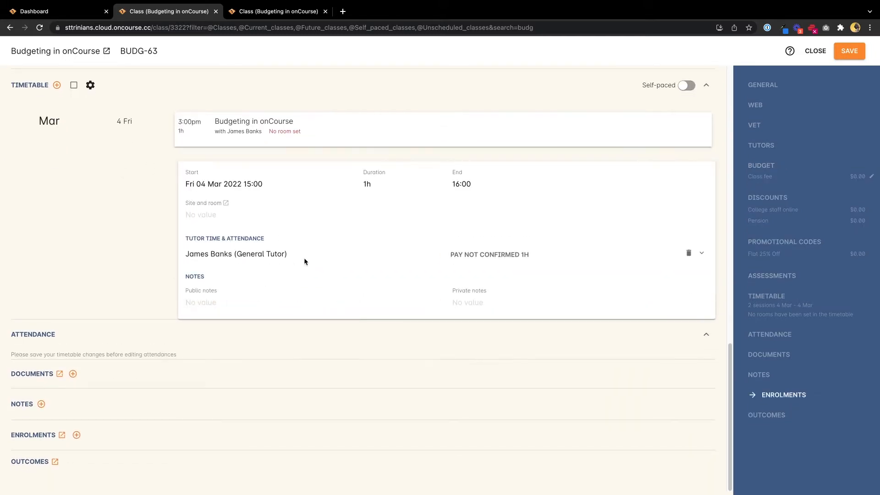
click(702, 254)
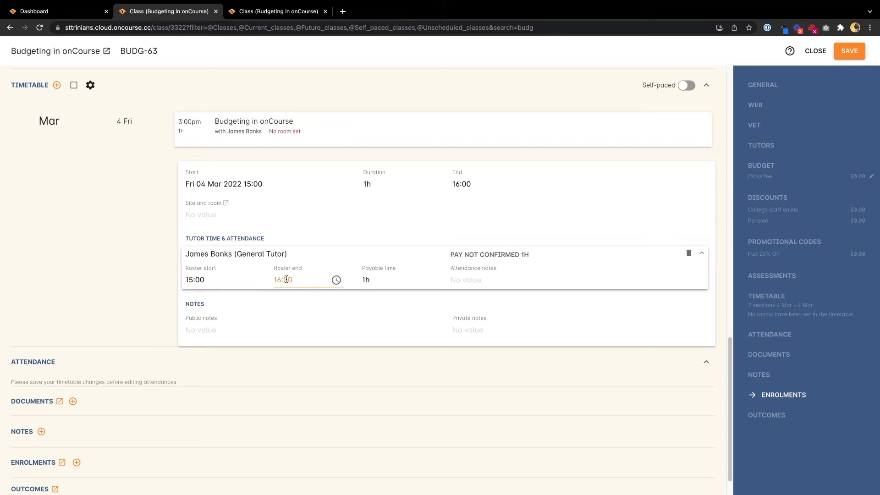
click(850, 51)
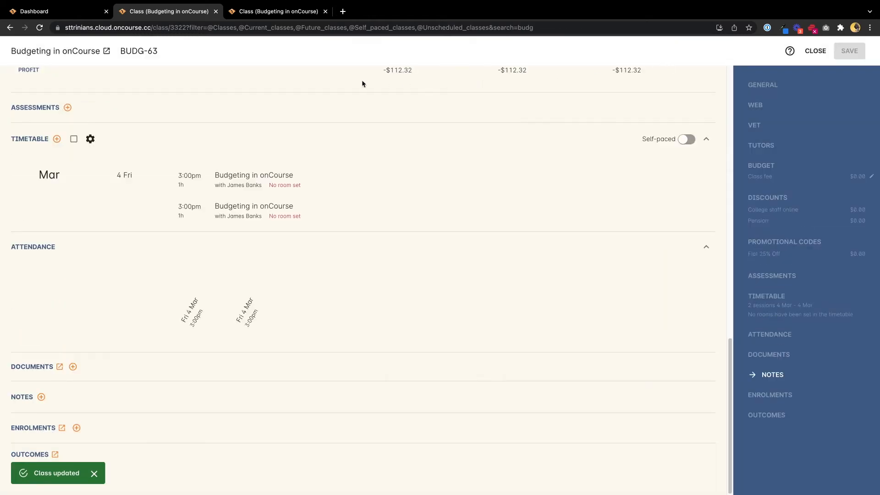
Switch to the BUDG-64 class and add a timetable session starting Fri 04 Mar 2022 at 10:00
click(287, 12)
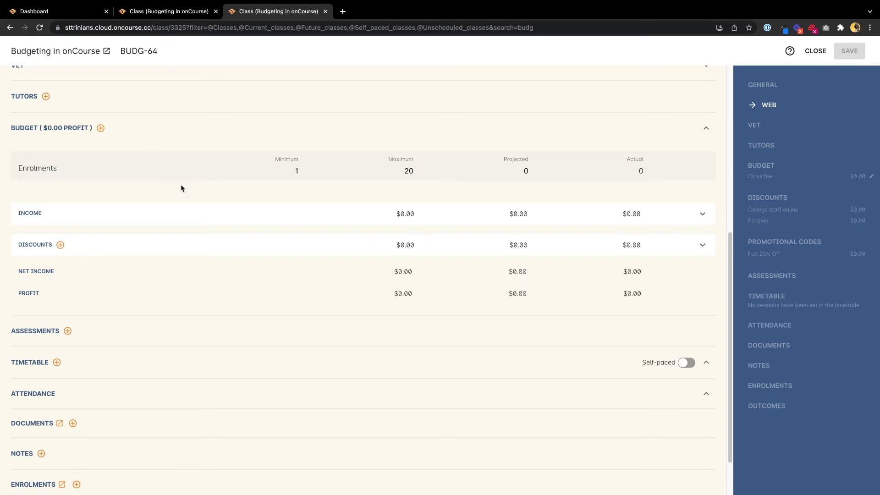
scroll(181, 184, down, 1)
click(57, 348)
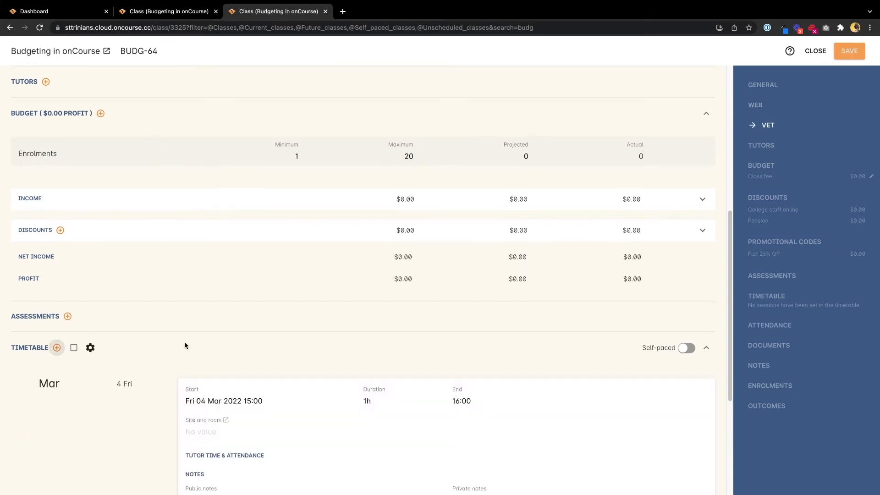
scroll(185, 345, down, 4)
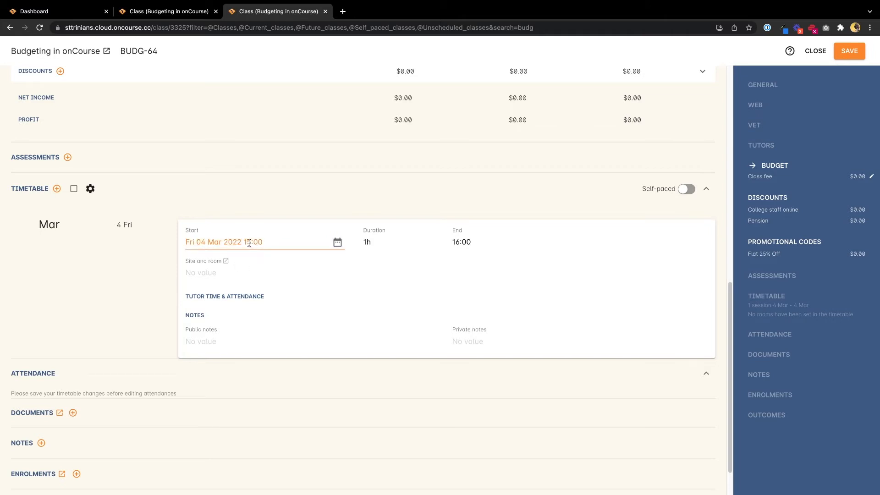
drag(247, 243, 251, 243)
text(0)
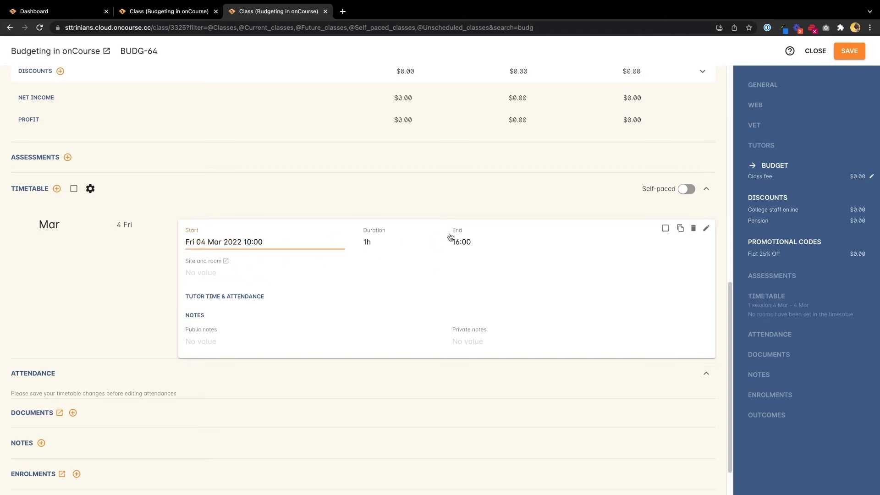
Set the new session's duration to 5h
click(364, 240)
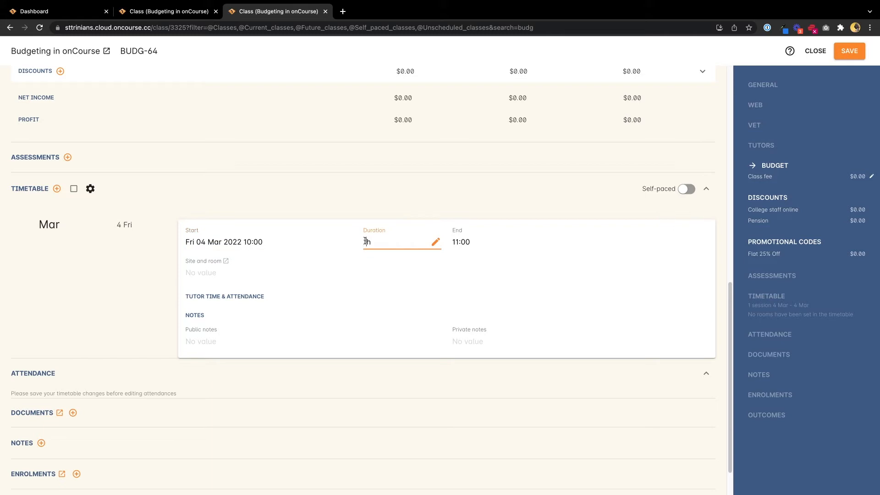
key(BackSpace)
text(5)
click(384, 203)
Repeat the 5h session 4 times, every week, and create the sessions
click(665, 228)
click(680, 228)
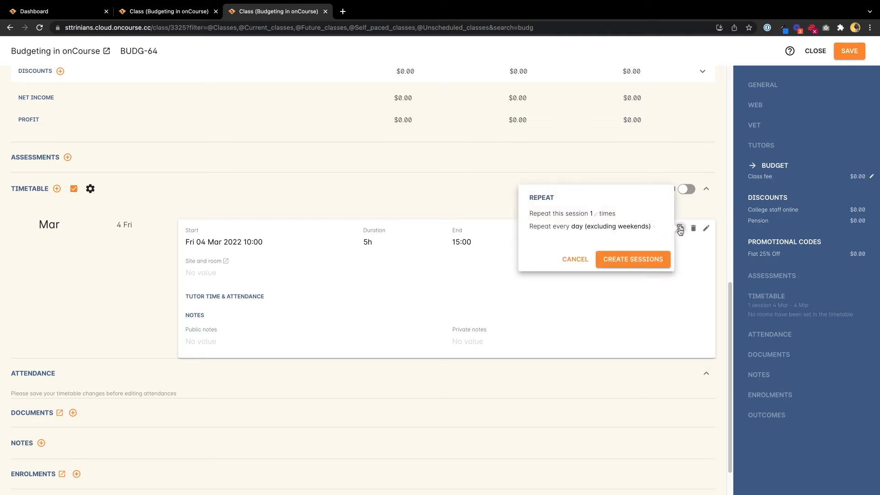
click(590, 219)
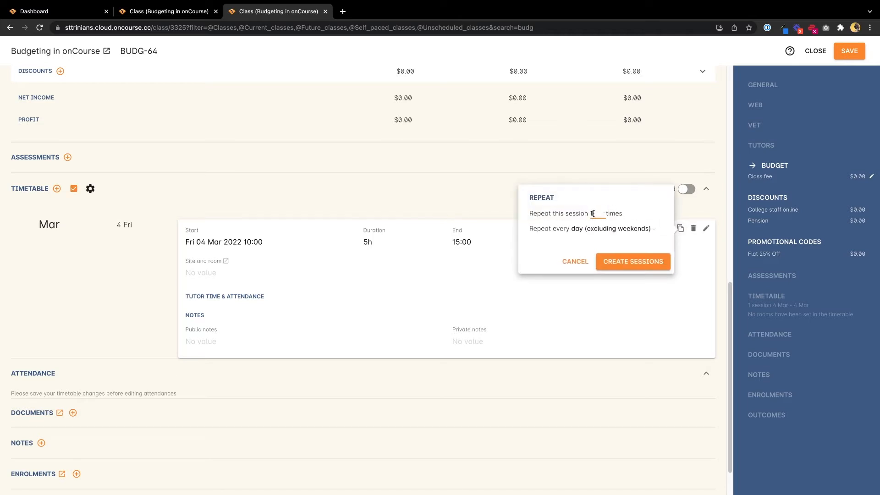
key(BackSpace)
text(4)
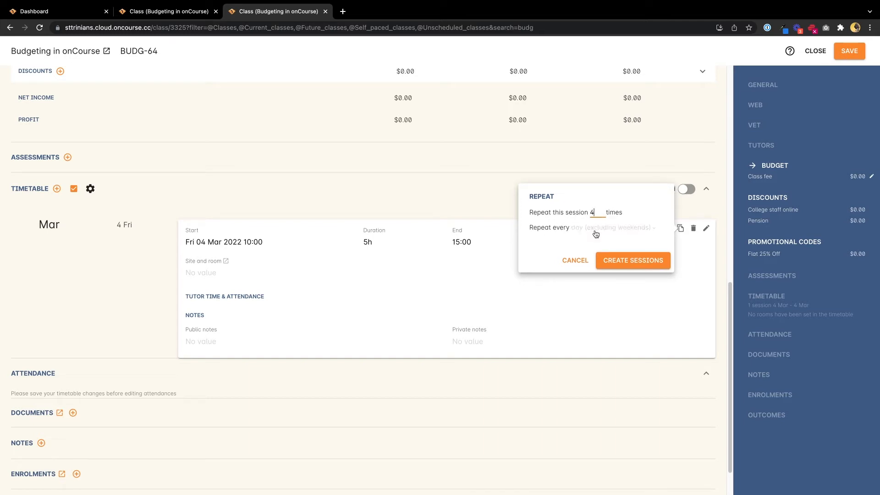
click(582, 230)
click(512, 283)
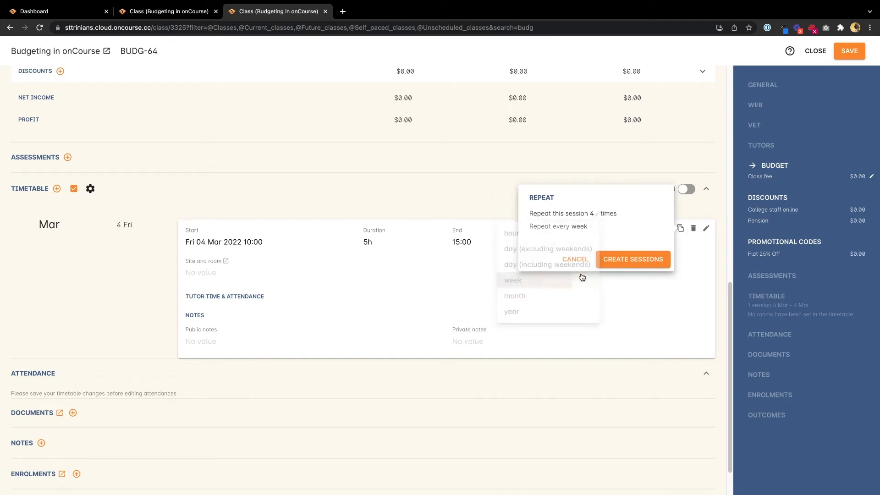
click(637, 261)
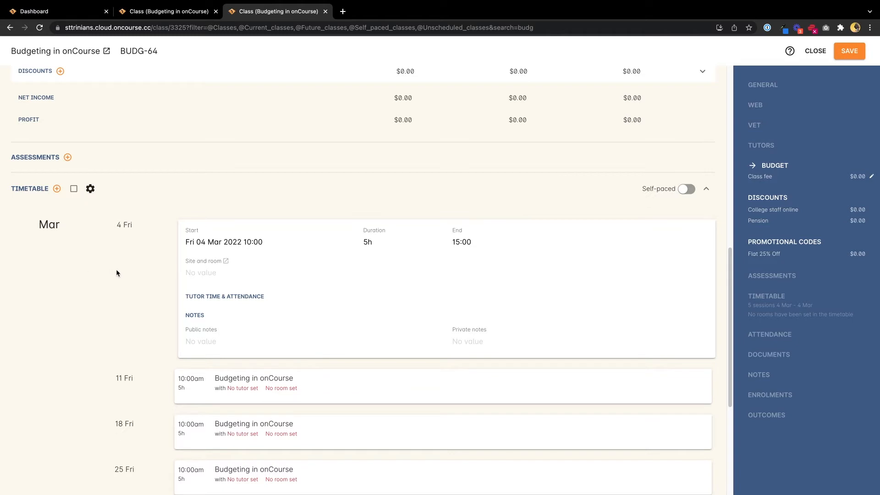
scroll(116, 273, down, 3)
scroll(259, 262, down, 3)
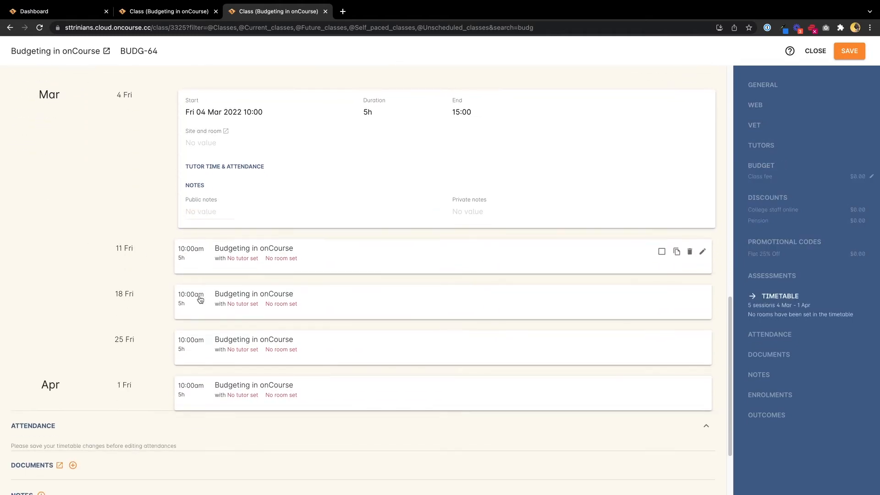
Add the same tutor contact to the BUDG-64 class with the General Tutor role and save the class
scroll(259, 190, up, 1)
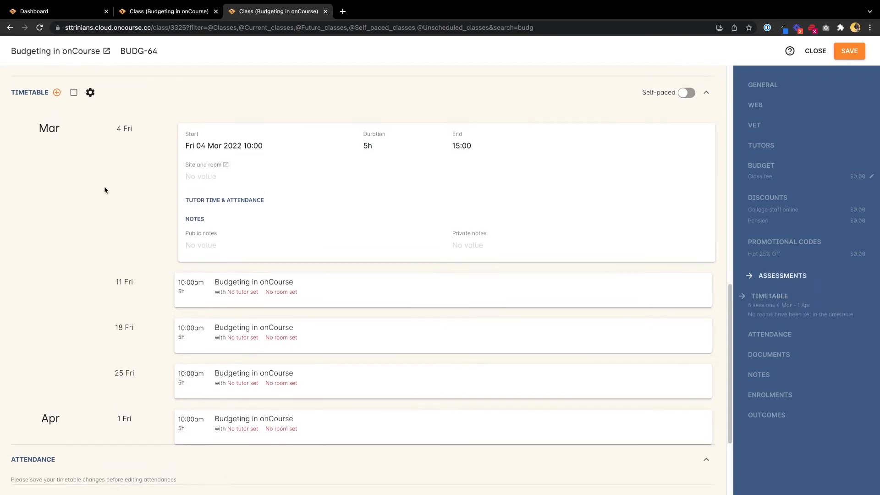
scroll(138, 183, up, 5)
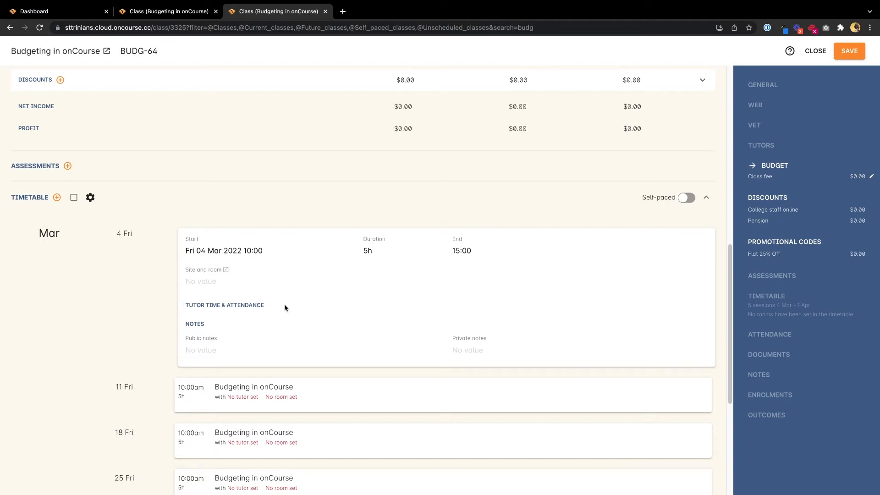
scroll(148, 280, up, 6)
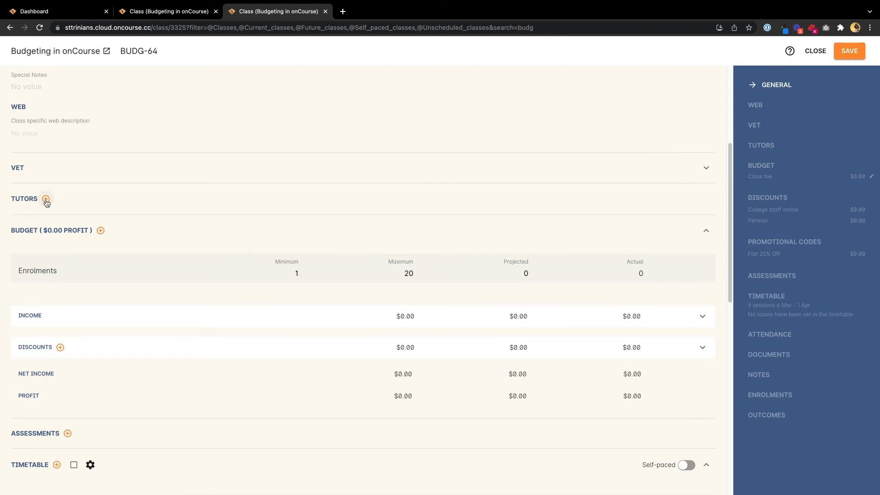
click(46, 199)
click(43, 223)
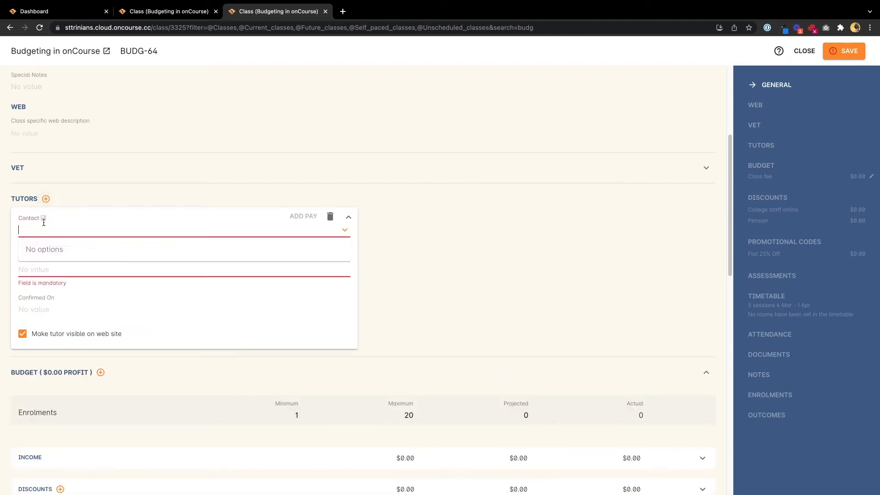
text(Banks)
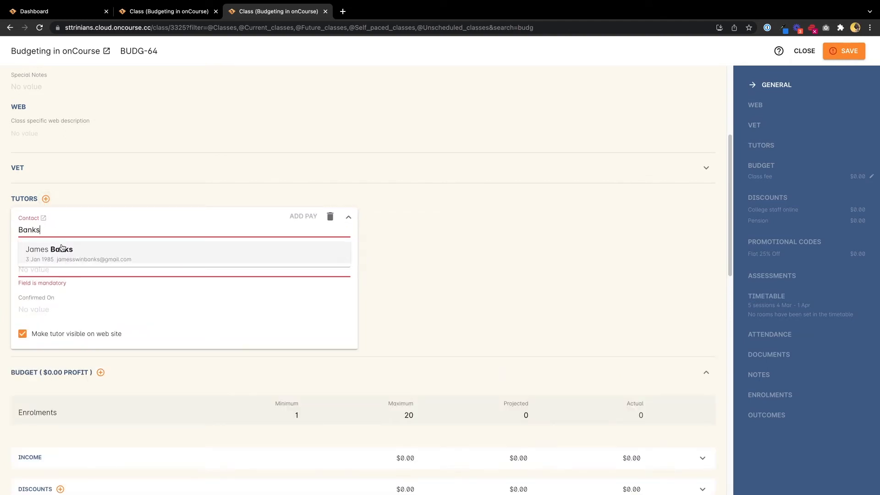
click(54, 250)
click(41, 261)
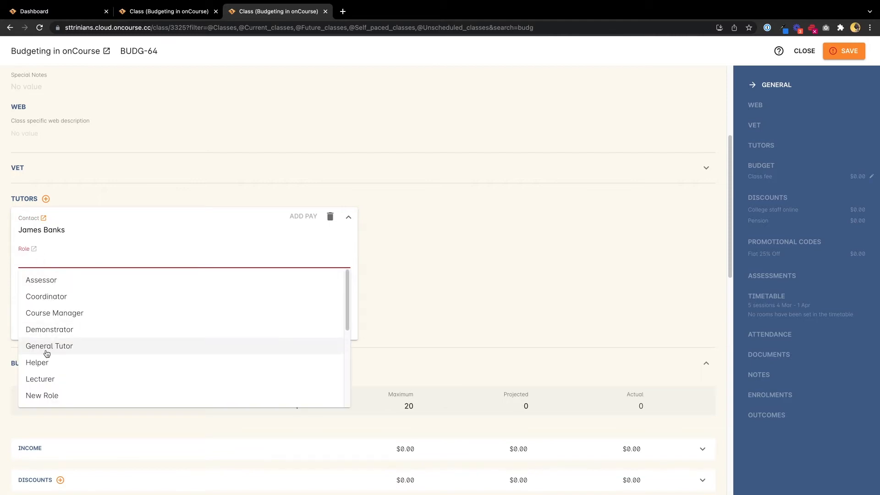
click(46, 347)
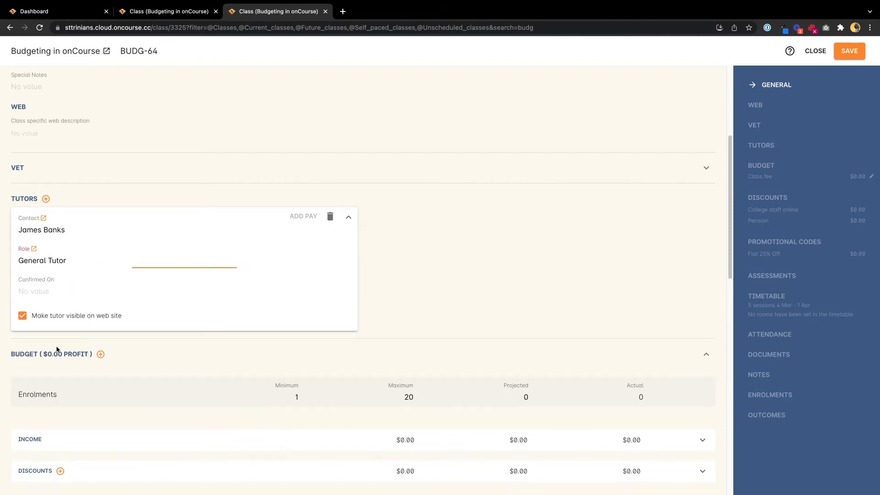
click(849, 54)
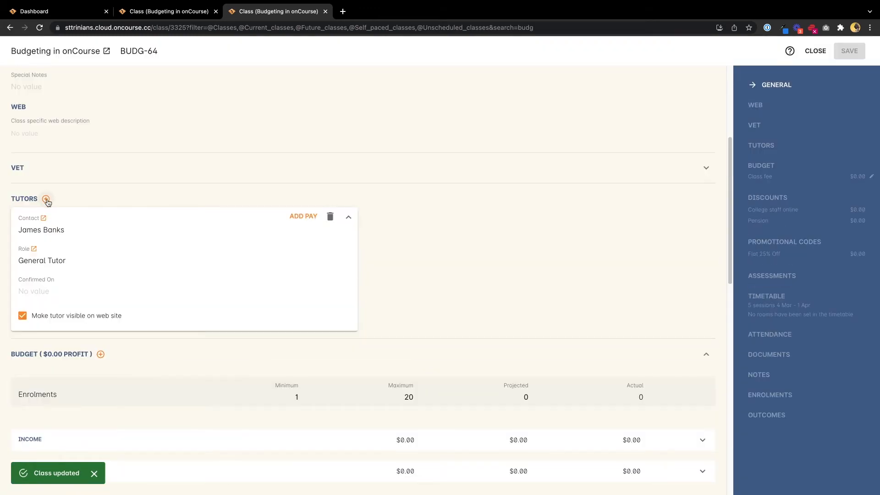
Add a second tutor contact to the BUDG-64 class with the General Tutor role and save the class
click(46, 198)
click(50, 225)
text(Ari)
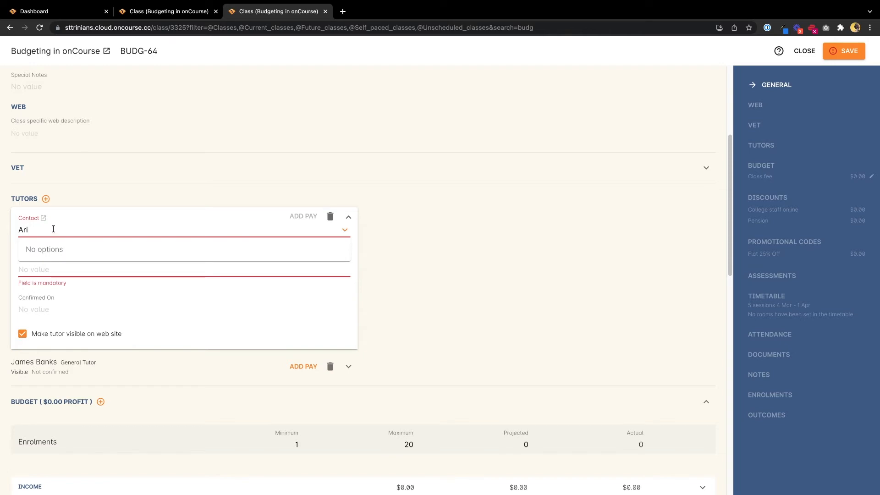
key(BackSpace)
key(BackSpace)
key(BackSpace)
text(Maniatis)
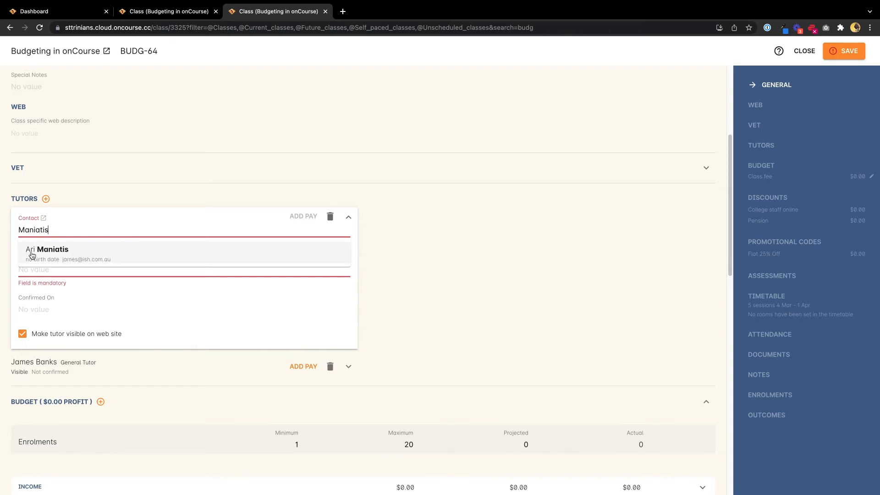
click(33, 255)
click(57, 259)
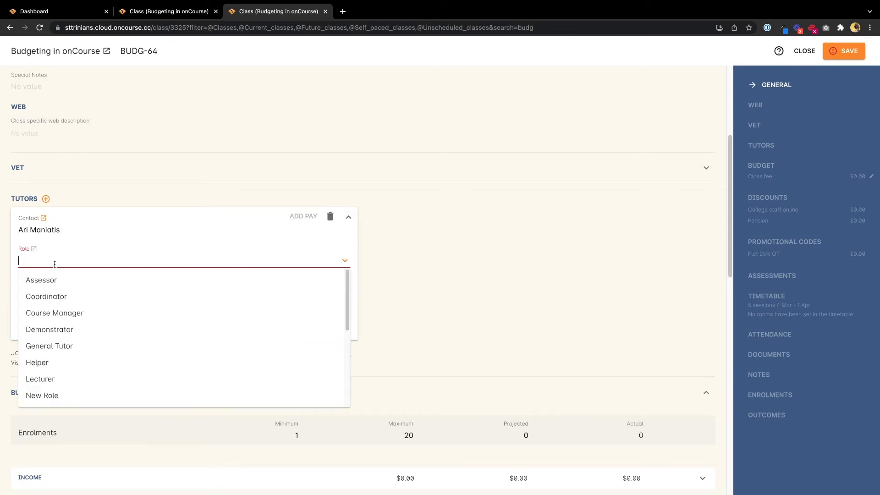
click(51, 347)
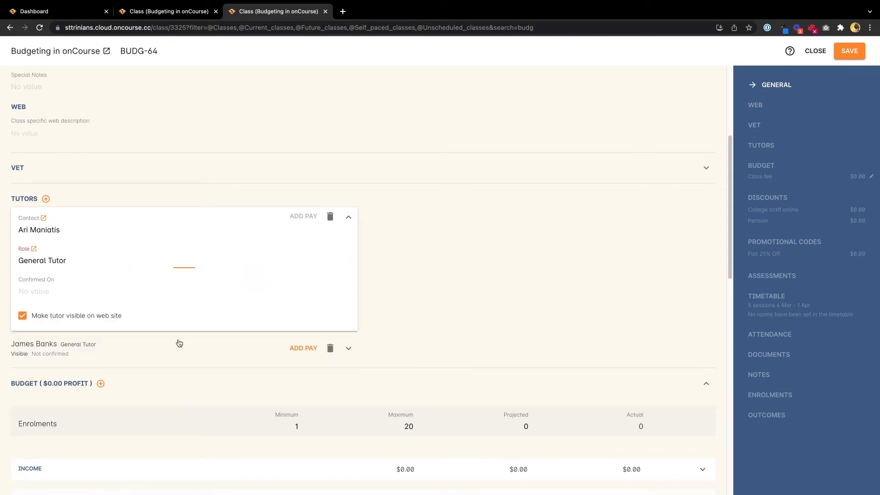
click(849, 51)
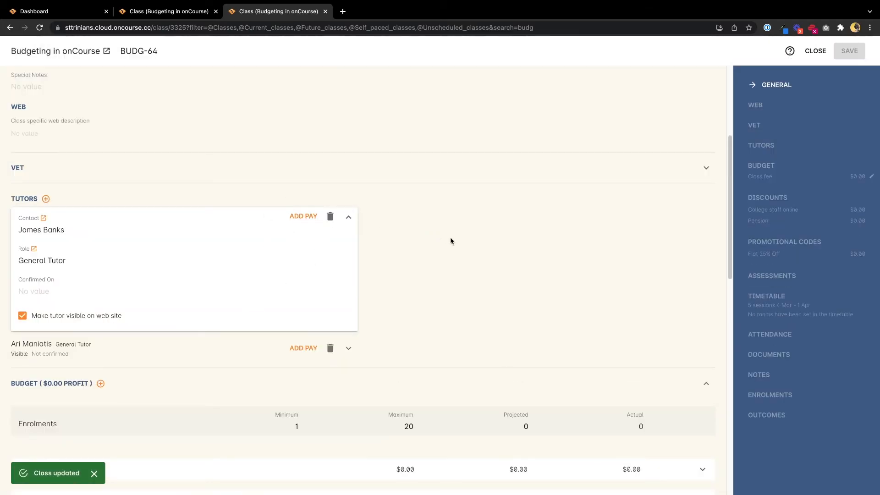
Select the 4, 11 and 18 March timetable sessions and start a bulk change of these events
scroll(423, 253, down, 8)
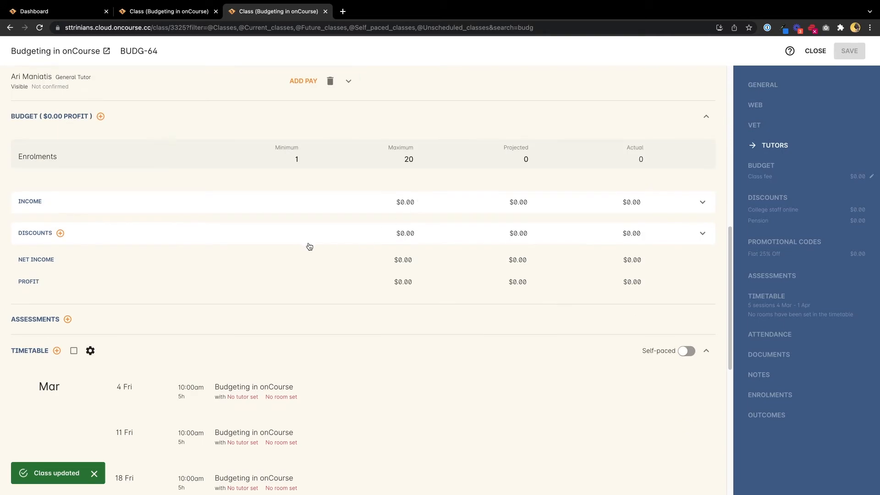
scroll(307, 245, down, 4)
scroll(327, 238, up, 1)
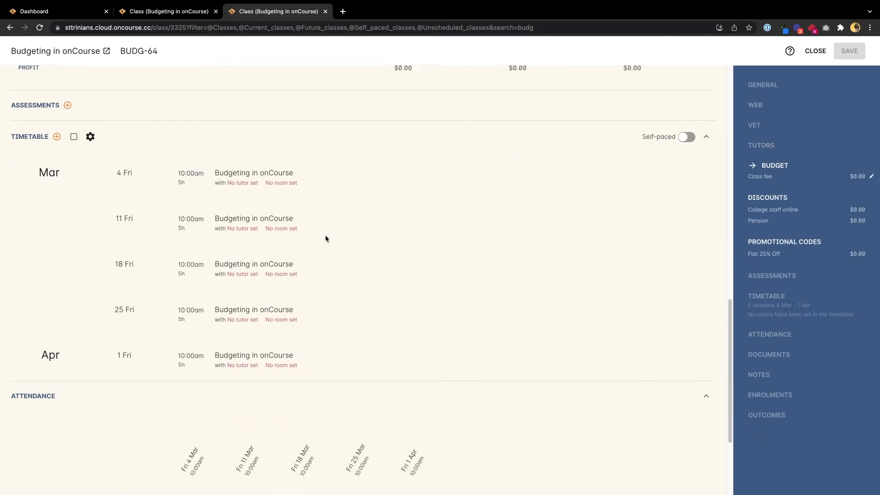
scroll(326, 239, up, 1)
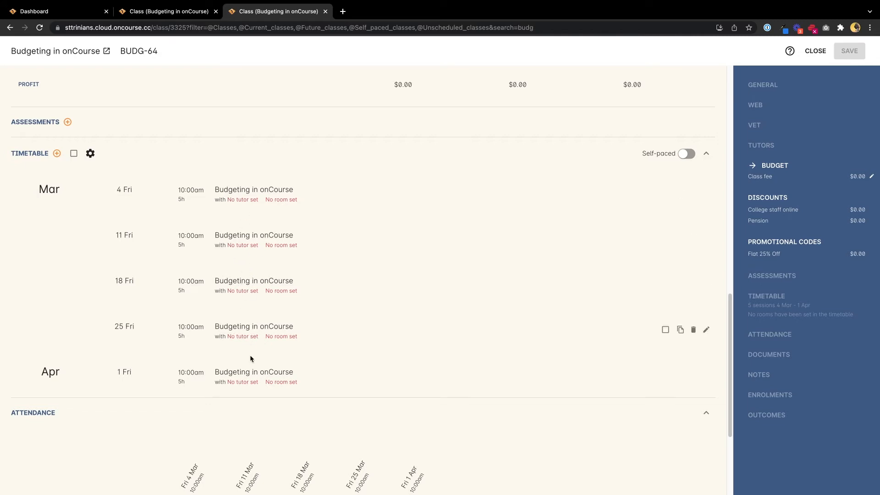
scroll(312, 227, up, 1)
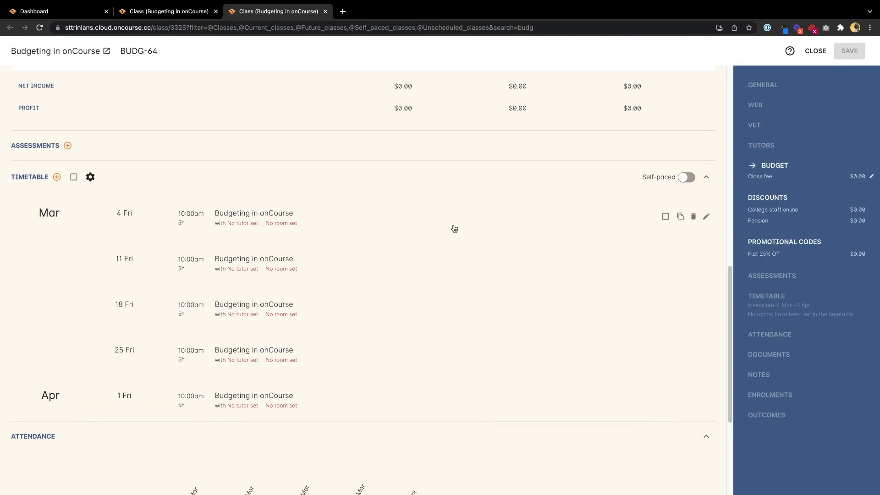
click(666, 216)
click(665, 263)
click(666, 308)
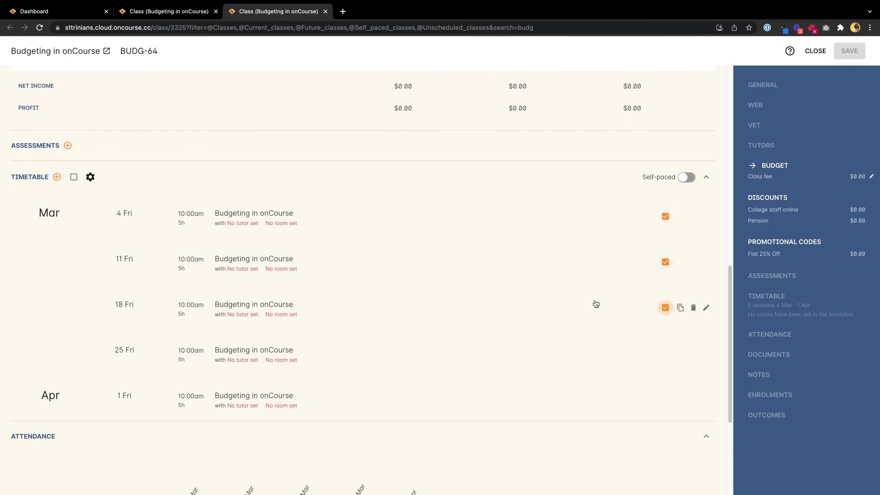
click(89, 178)
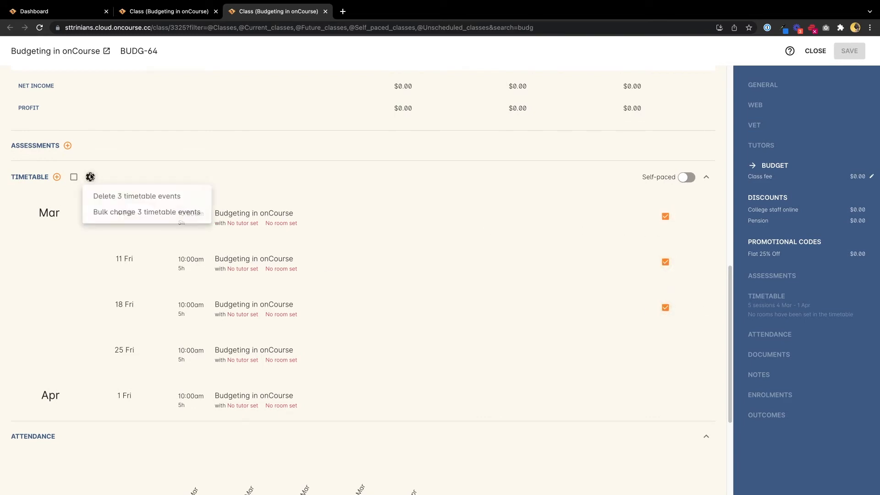
click(151, 214)
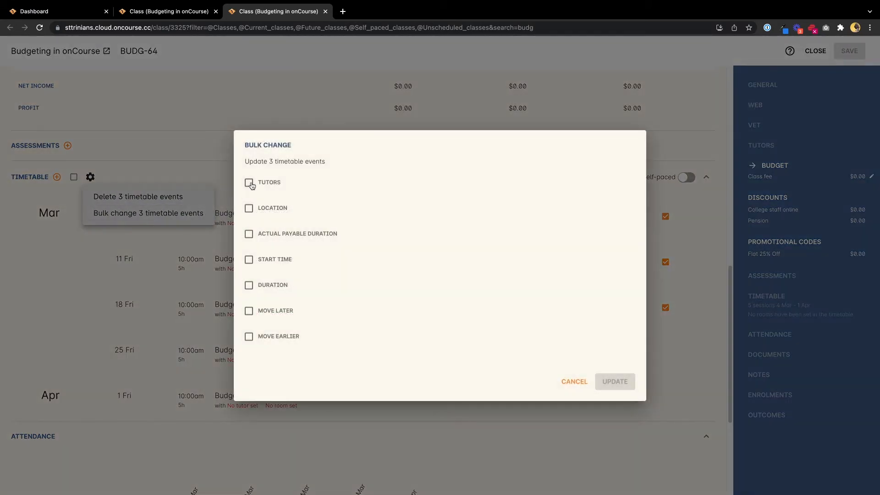
Include tutors in the bulk change and assign the first General Tutor to the three sessions
click(250, 184)
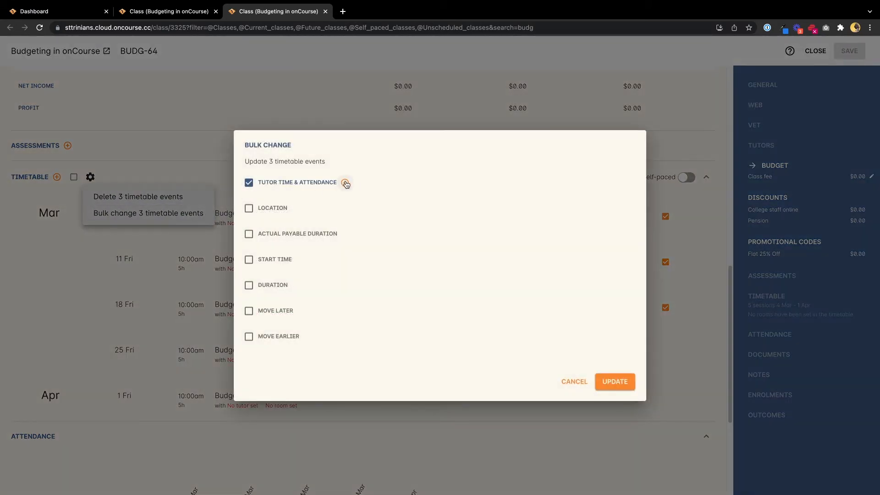
click(345, 183)
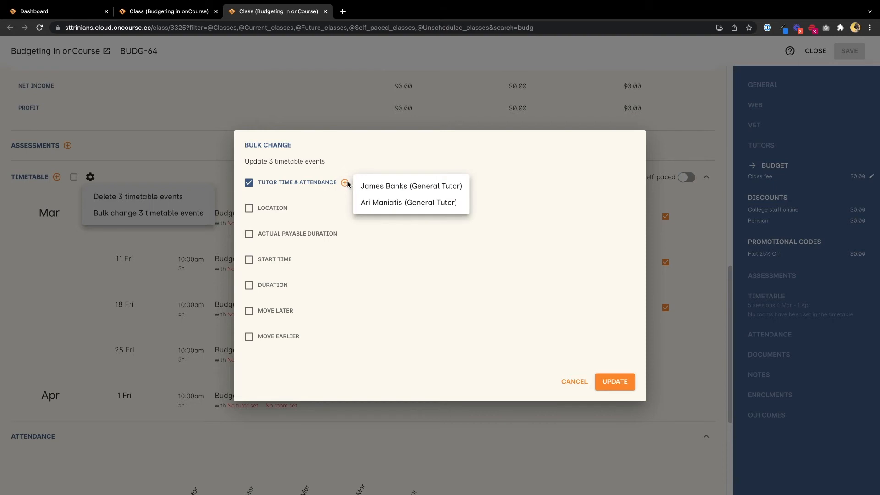
click(388, 189)
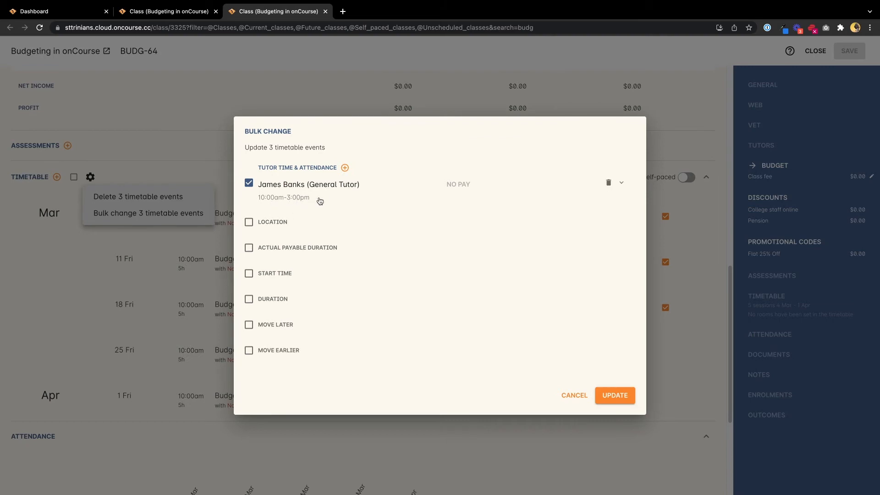
Set the assigned tutor's roster start to 09:30 and roster end to 15:30, and apply the bulk change
click(620, 182)
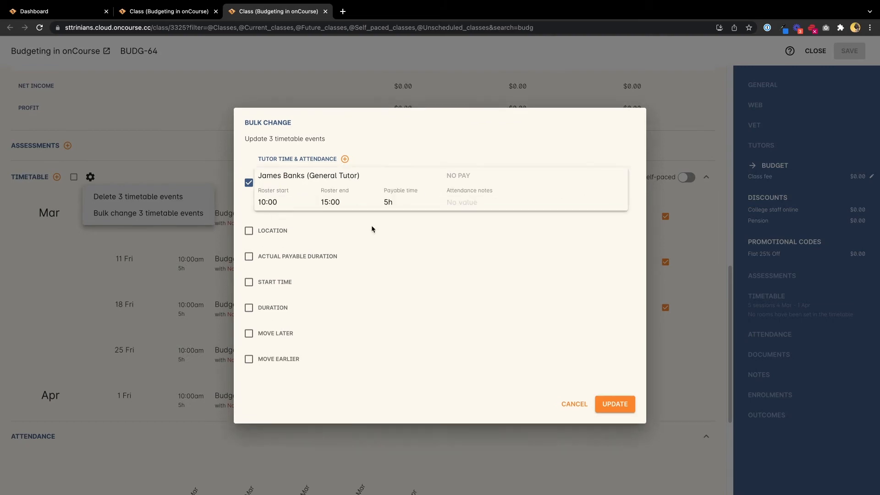
click(261, 202)
key(Delete)
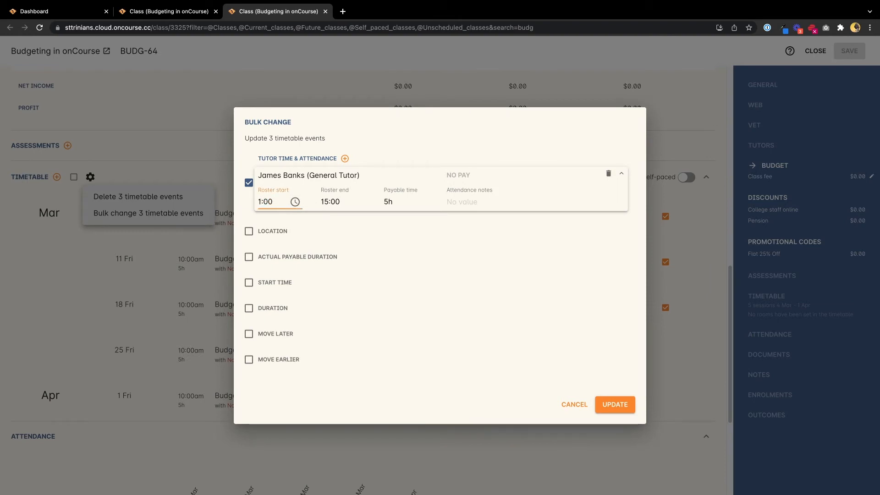
key(BackSpace)
text(9)
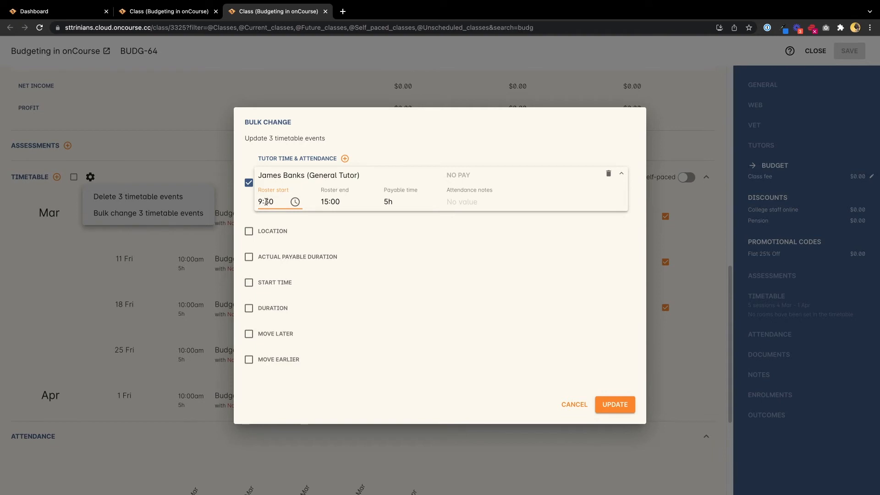
click(333, 202)
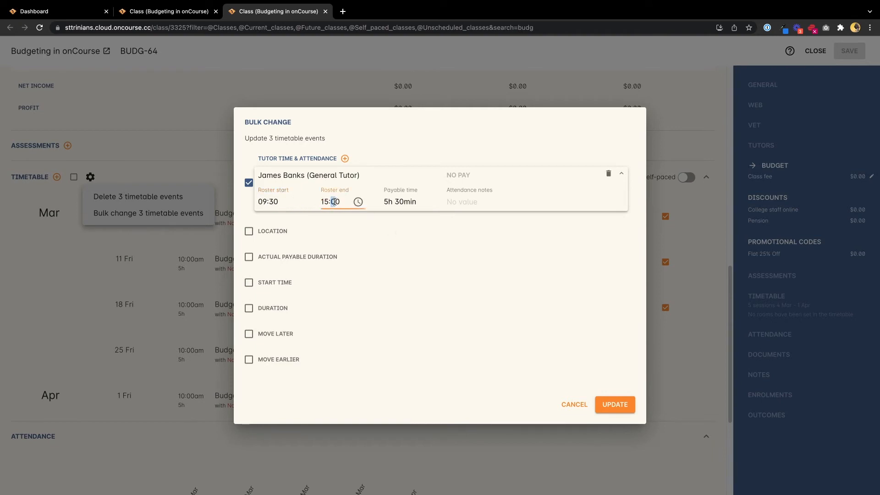
click(358, 221)
click(393, 212)
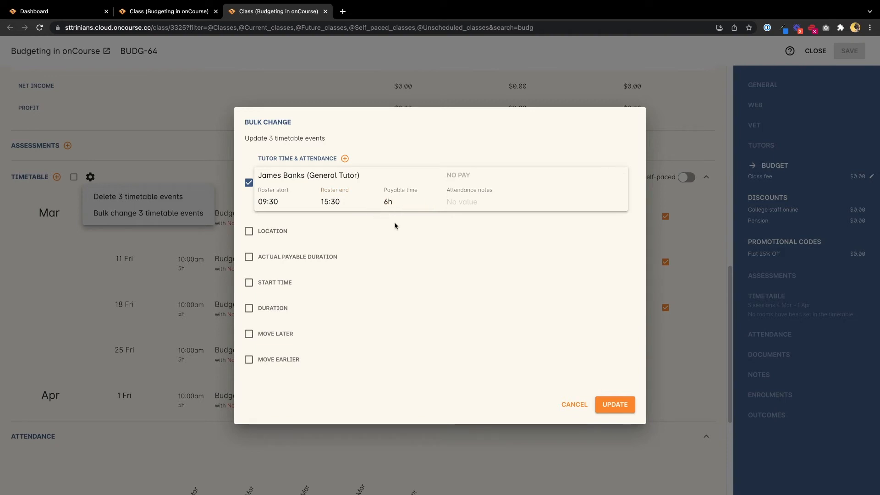
click(614, 405)
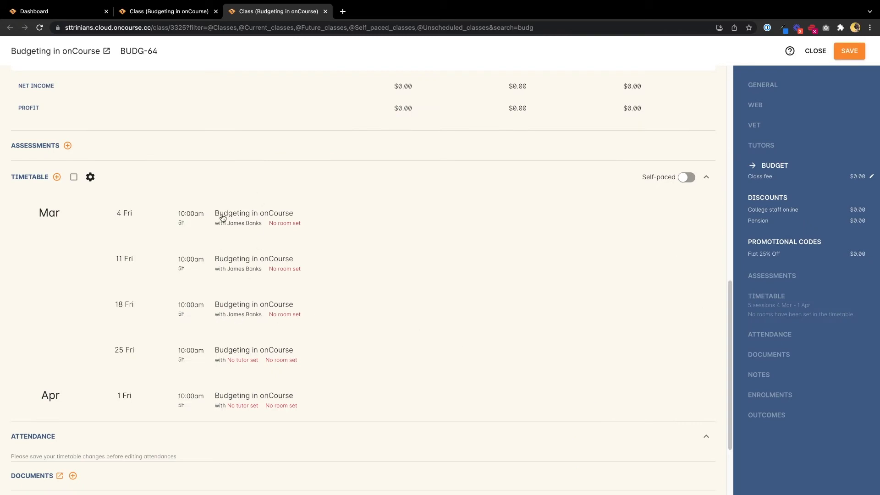
Expand the 18 March session to check its assigned tutor, roster hours and payable time
click(243, 318)
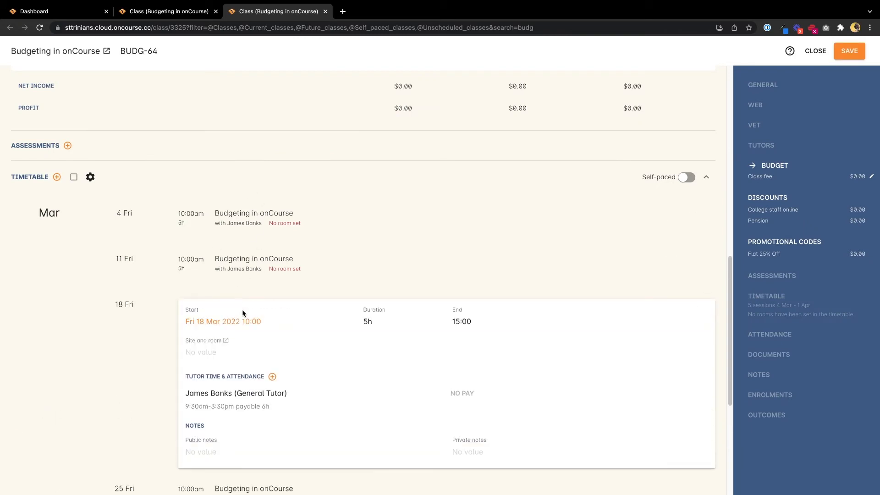
scroll(336, 340, down, 3)
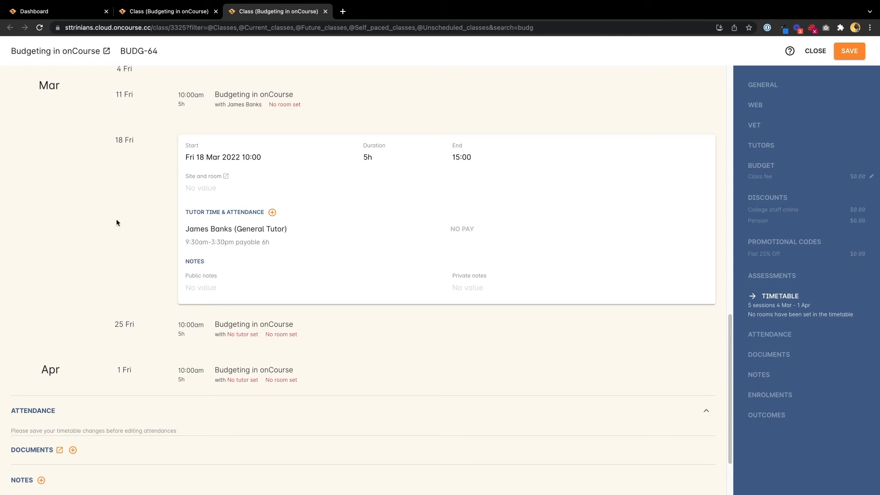
scroll(159, 229, down, 2)
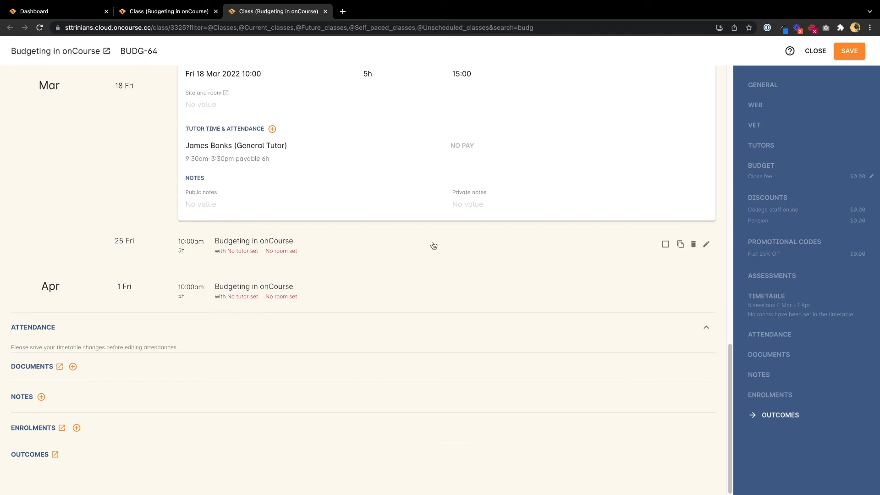
Bulk change the 25 March and 1 April sessions to assign the second General Tutor
click(666, 245)
click(664, 291)
scroll(589, 269, up, 4)
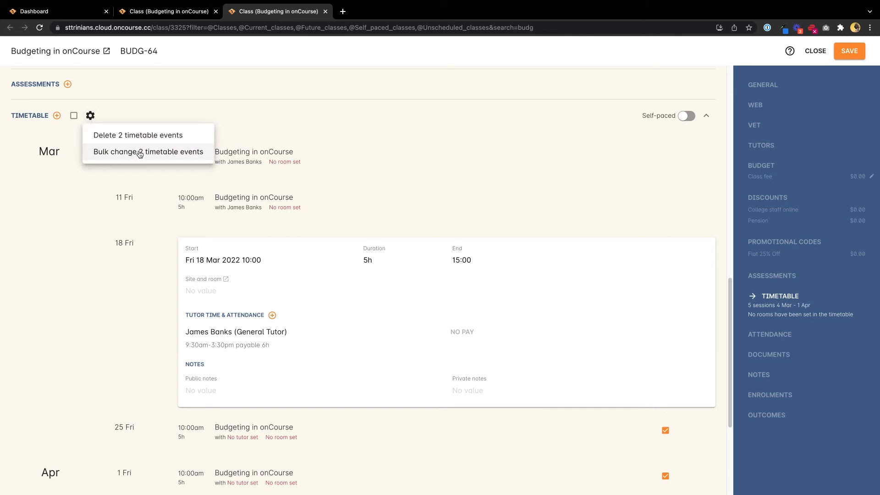
click(140, 153)
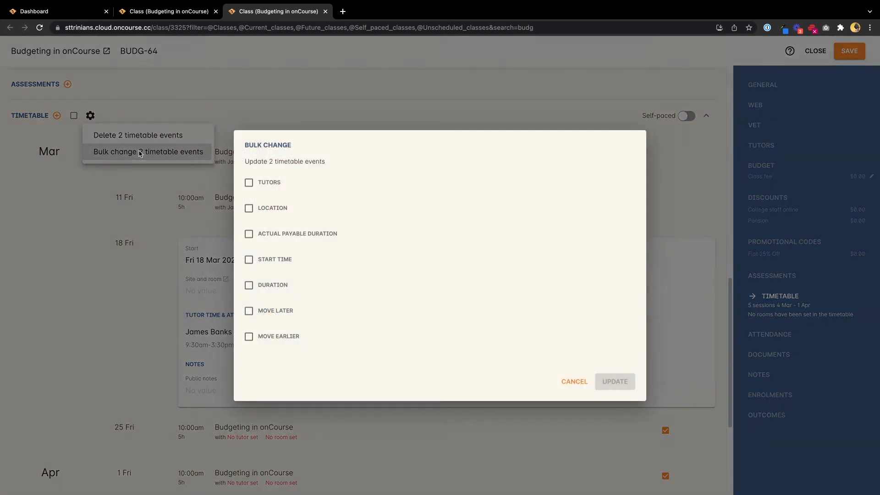
click(249, 183)
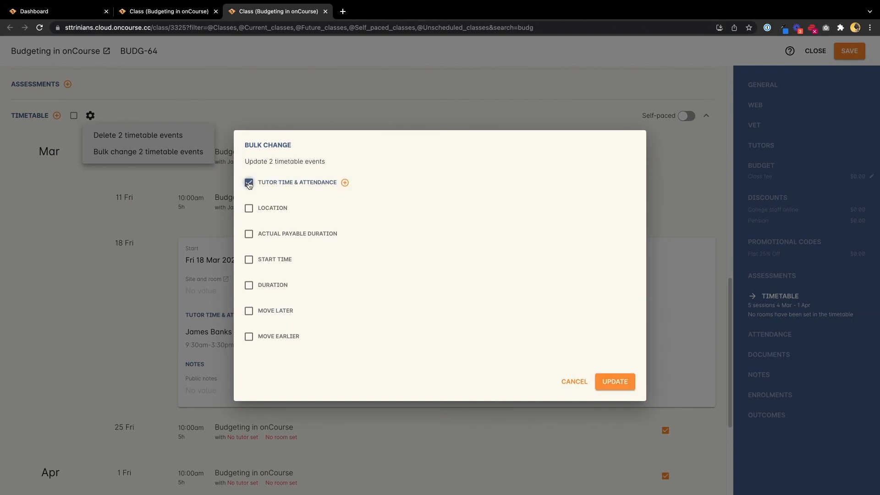
click(345, 183)
click(409, 202)
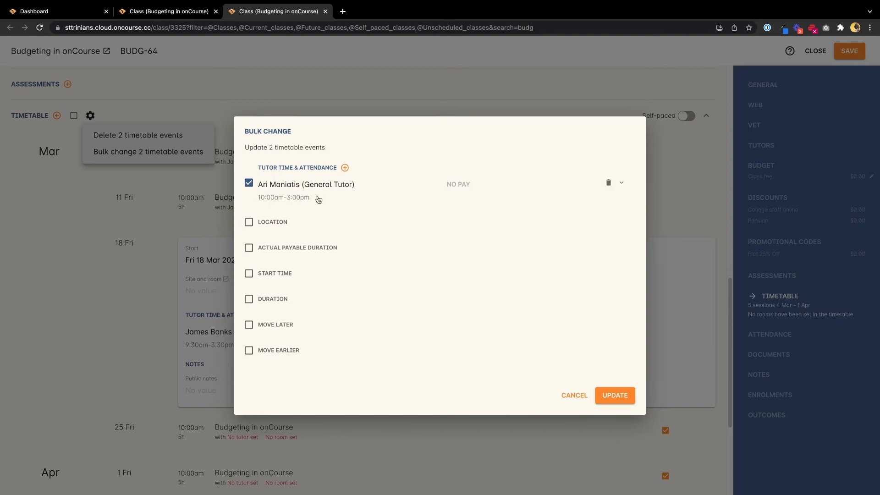
click(465, 186)
click(615, 396)
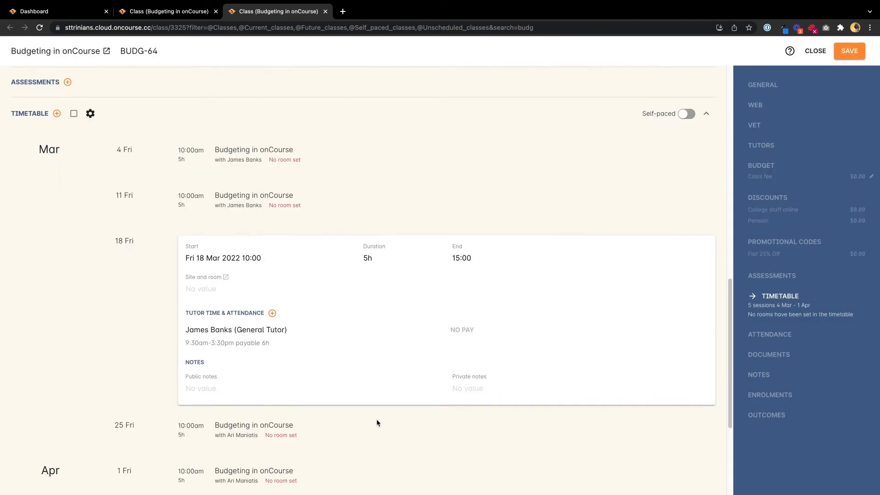
Expand the 25 March session and its tutor entry to examine the roster start, roster end and payable time
scroll(379, 423, down, 3)
scroll(377, 421, up, 2)
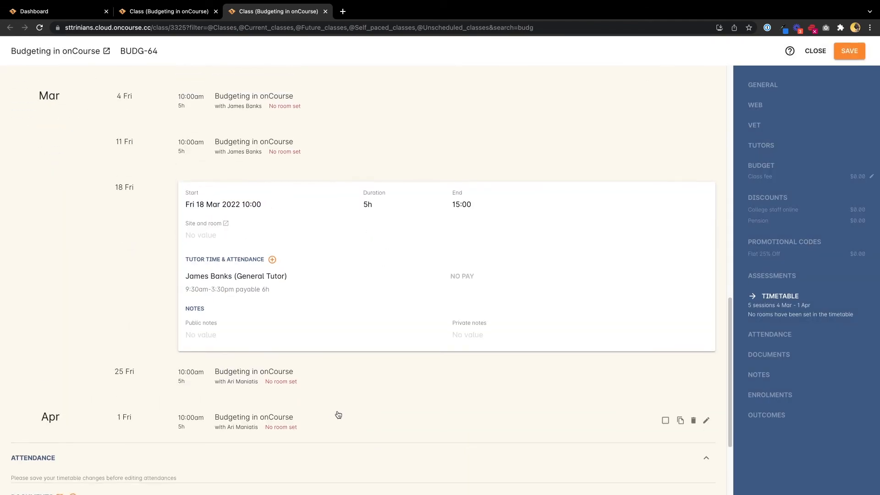
click(267, 386)
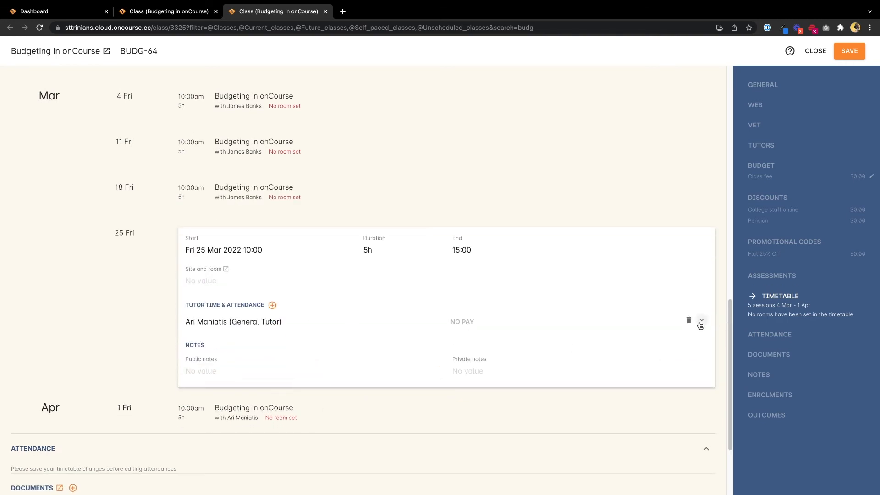
click(701, 321)
click(201, 347)
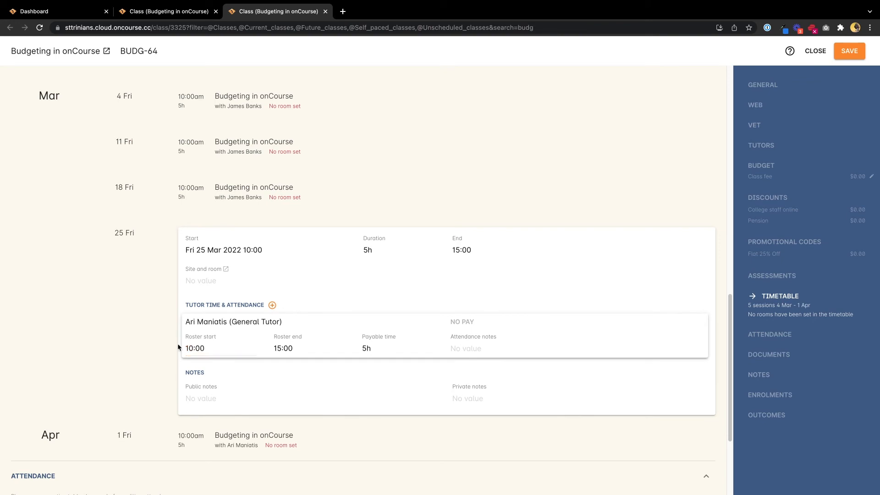
click(289, 348)
click(182, 330)
From the 4 March session, add pay for the first General Tutor at the assigned role's rate and save it
scroll(145, 304, up, 3)
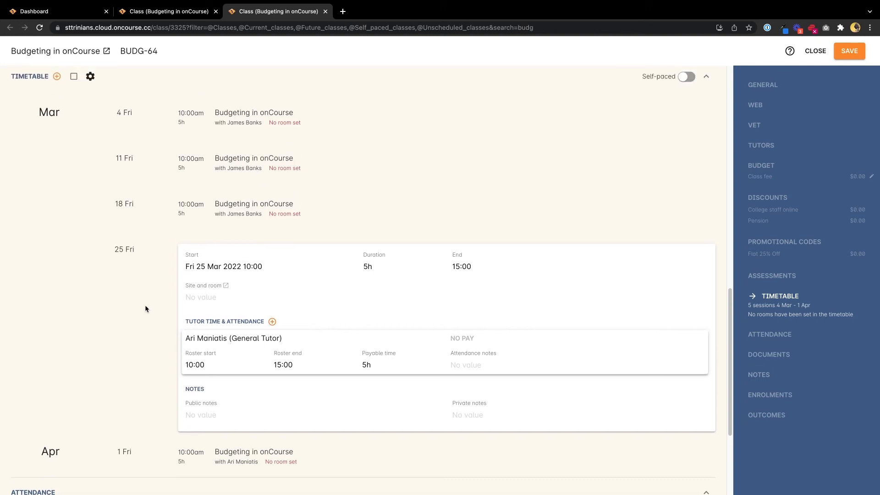
click(243, 202)
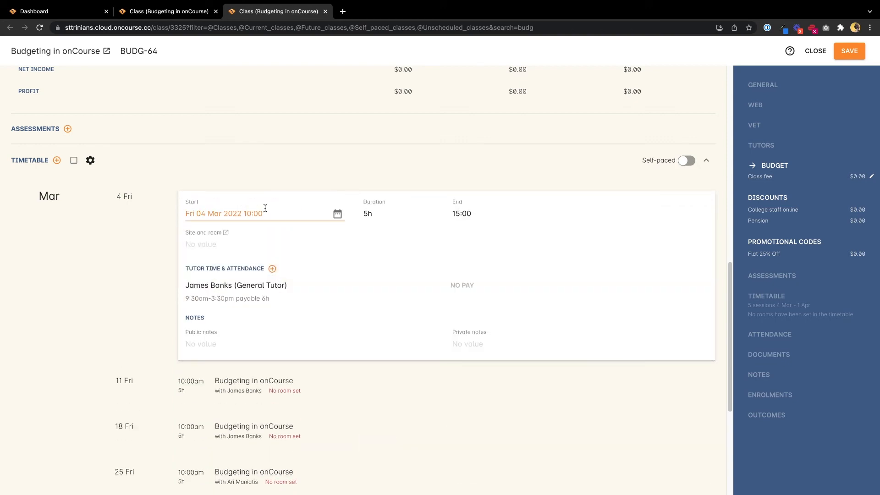
scroll(283, 161, up, 8)
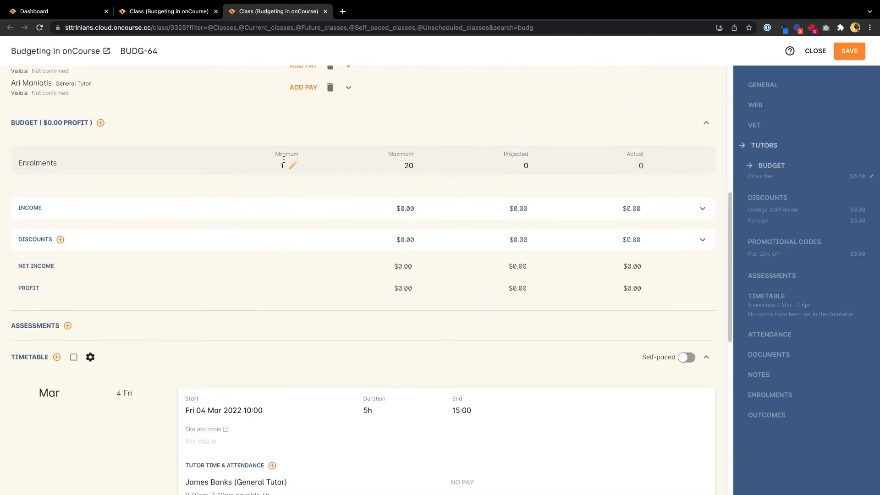
scroll(312, 217, down, 3)
scroll(313, 222, down, 6)
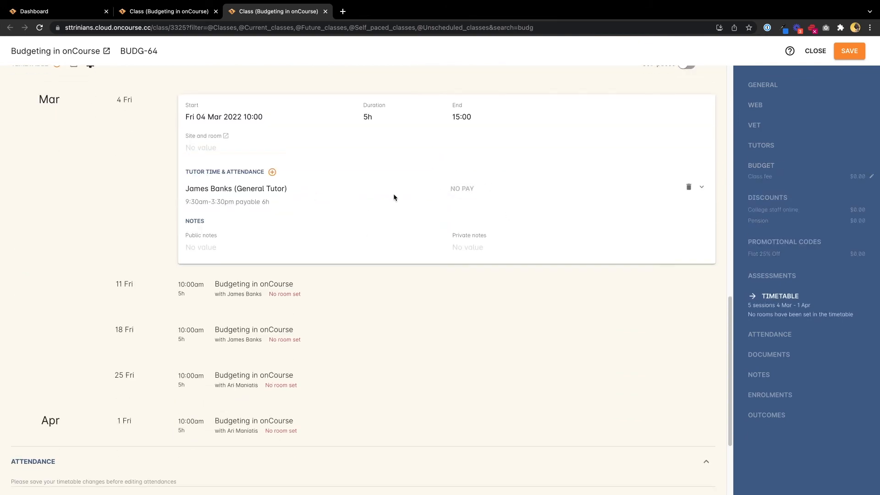
mouse_move(466, 205)
click(465, 189)
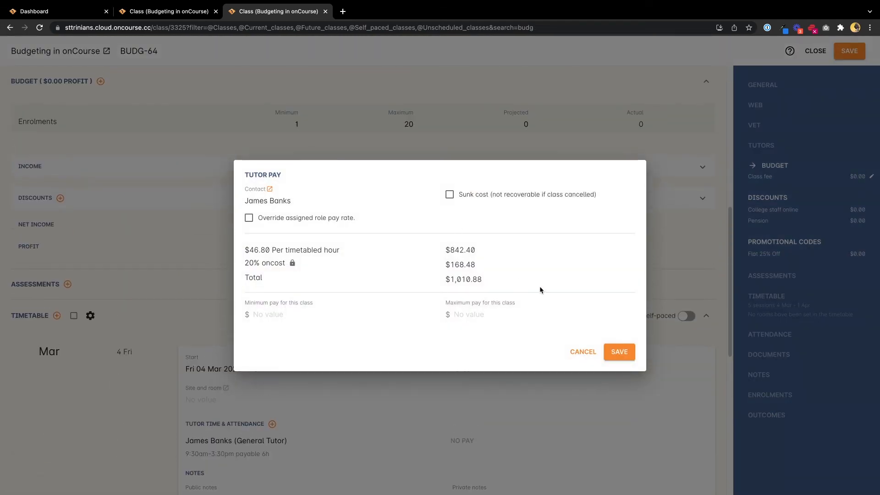
click(619, 352)
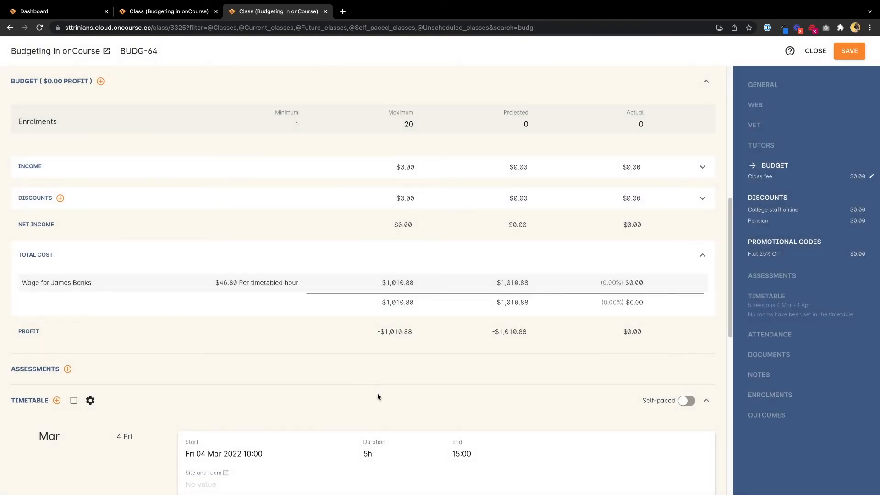
Expand the 11, 18 and 25 March and 1 April sessions in turn to compare their tutors' pay status
scroll(380, 389, down, 2)
click(344, 392)
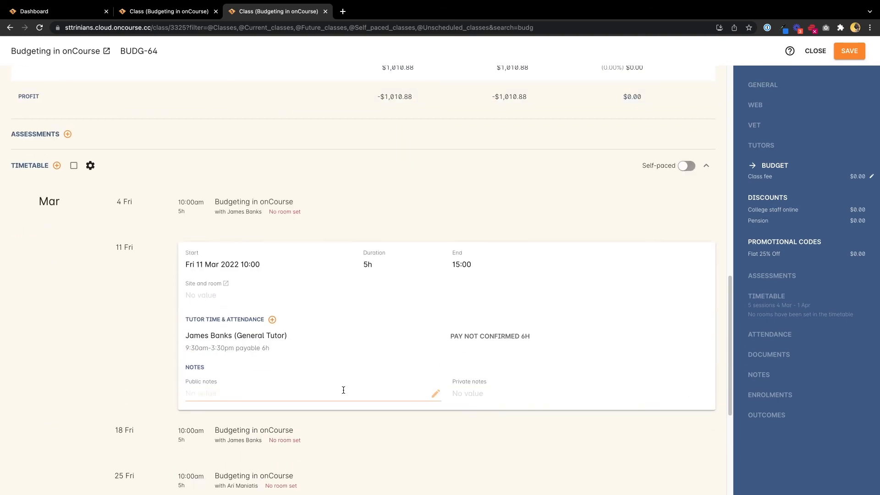
scroll(455, 333, down, 5)
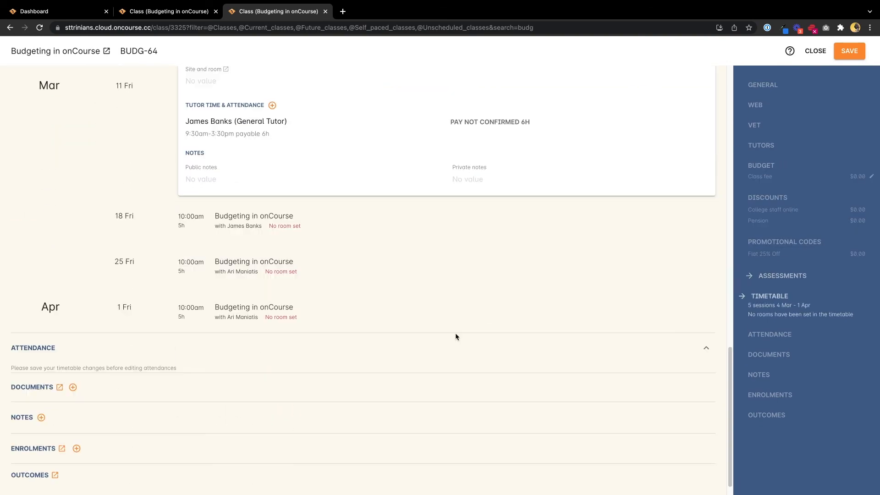
click(384, 207)
click(356, 245)
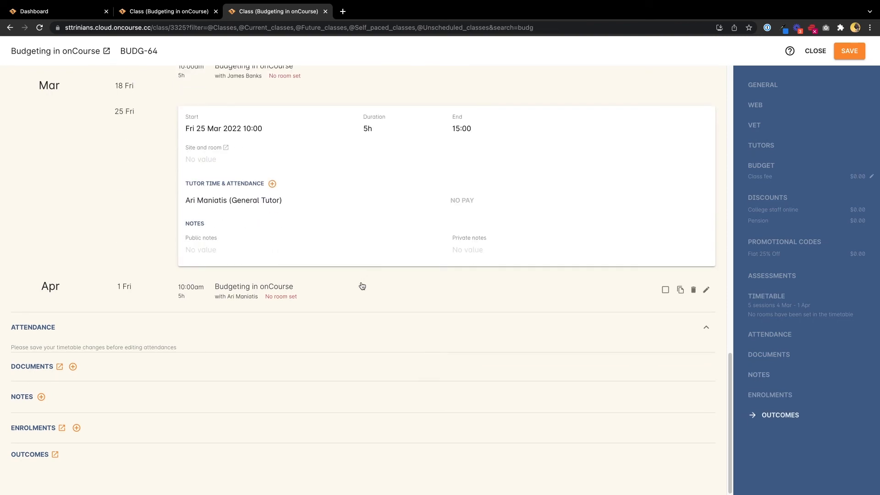
click(362, 288)
scroll(419, 291, up, 2)
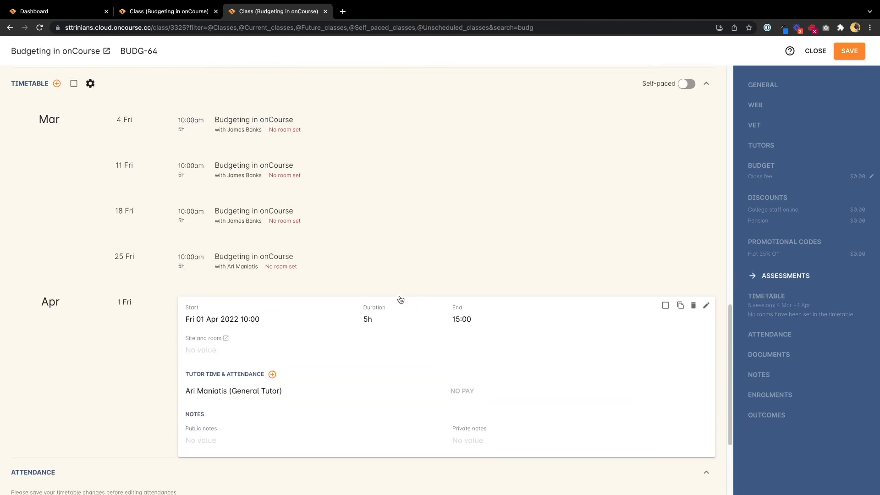
click(342, 260)
click(326, 218)
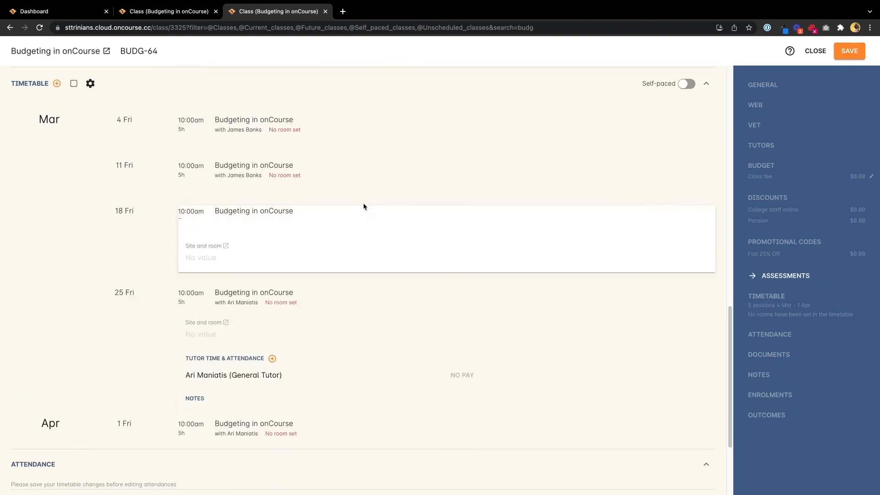
From the 25 March session, add pay for the second General Tutor at the assigned role's rate and save it
scroll(365, 328, down, 2)
click(320, 338)
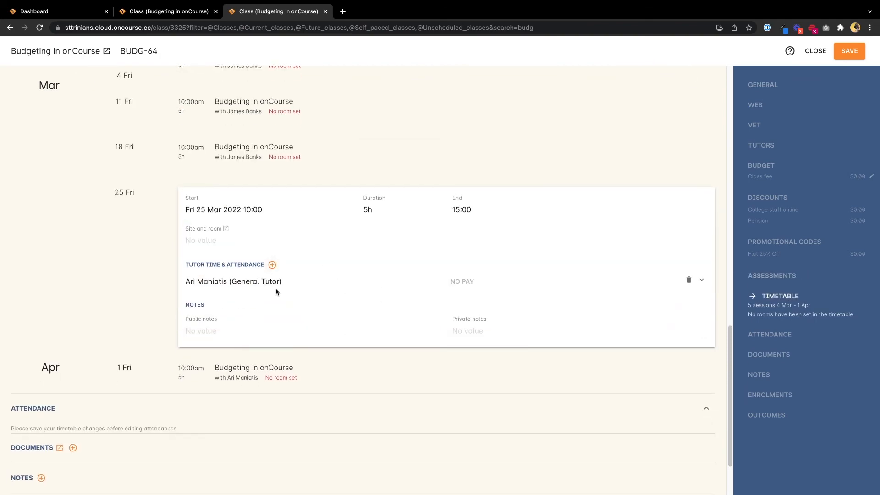
click(459, 283)
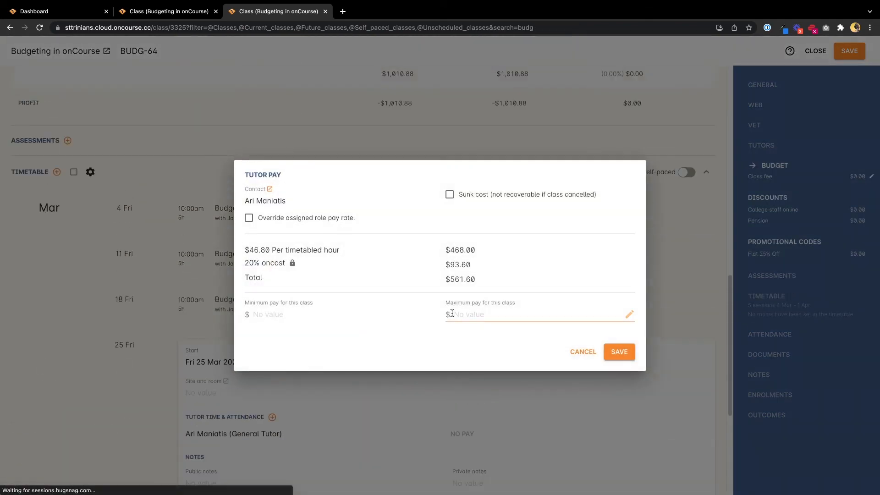
click(620, 352)
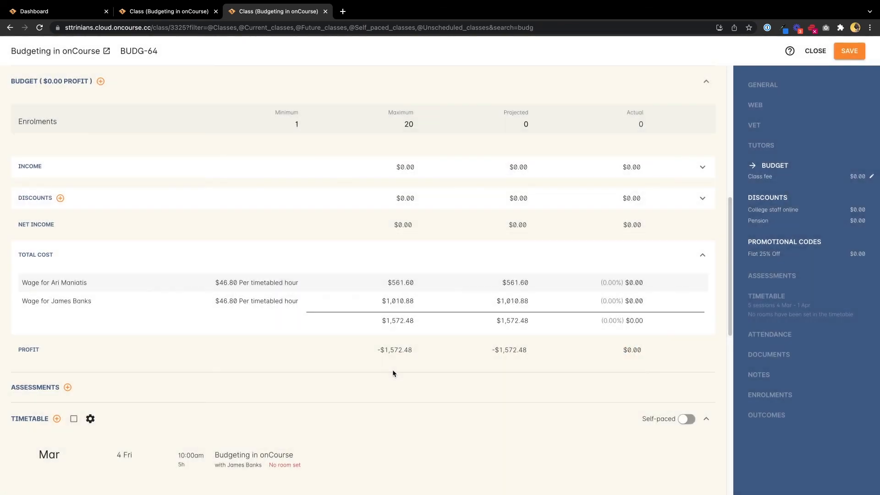
Set the tutor's pay status for the 25 March session to Pay Confirmed and save the class
scroll(392, 373, down, 8)
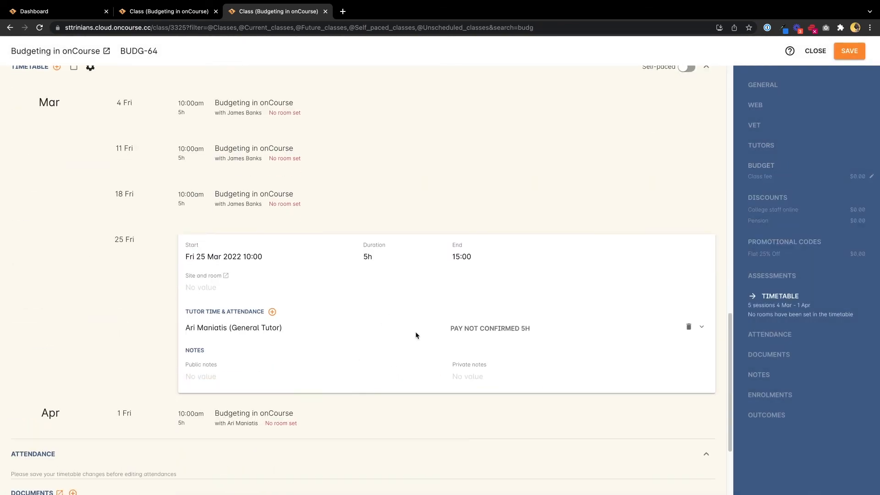
mouse_move(458, 328)
click(702, 326)
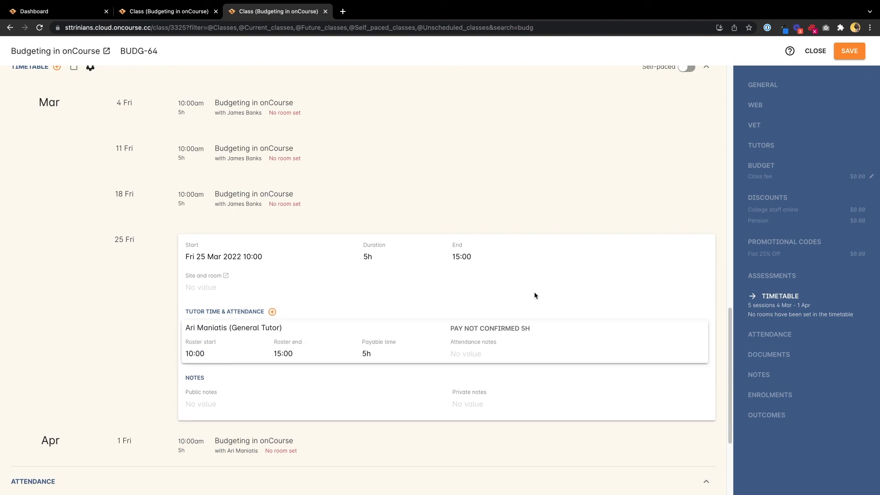
click(534, 330)
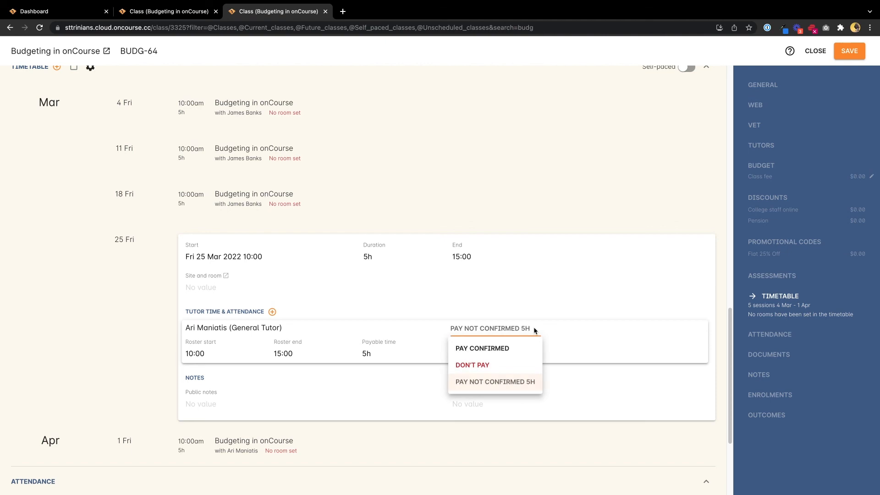
click(469, 350)
click(716, 322)
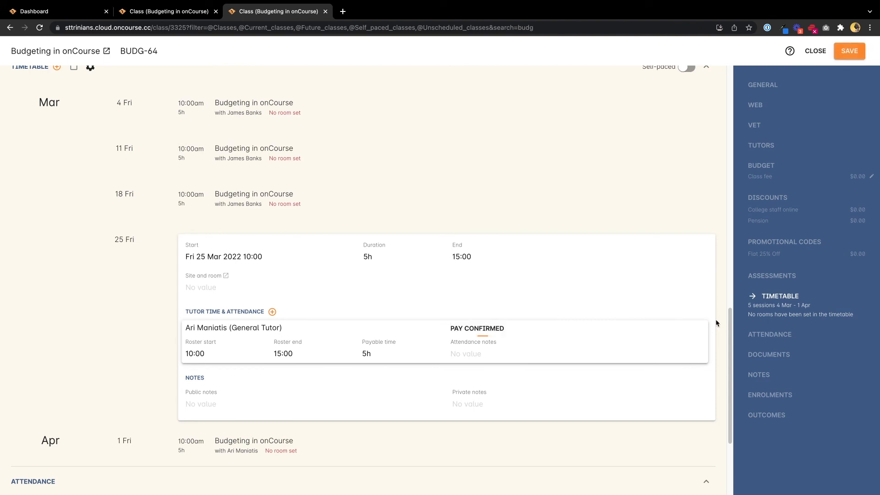
click(863, 55)
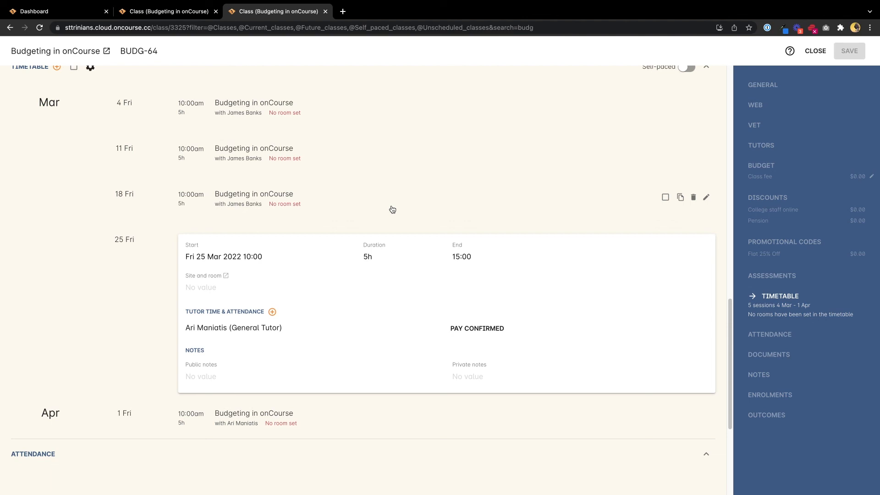
Expand the 1 April session to check its assigned tutor's pay status
click(402, 417)
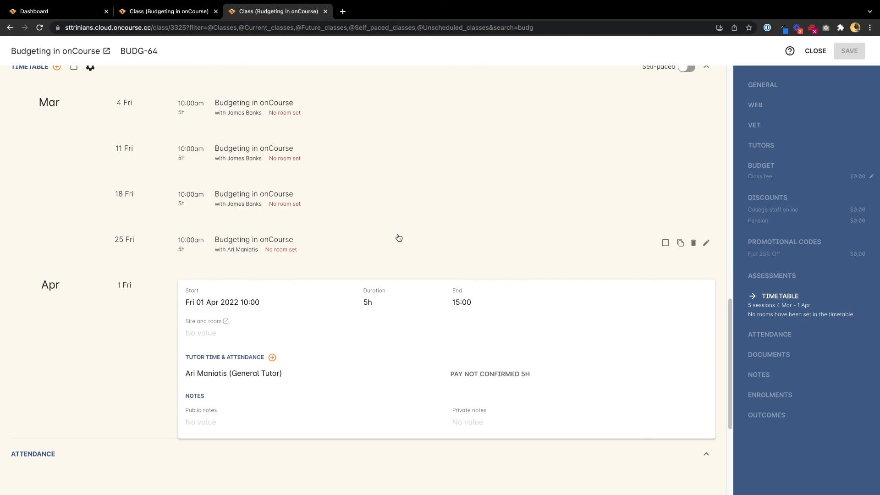
scroll(359, 237, up, 4)
scroll(360, 237, up, 4)
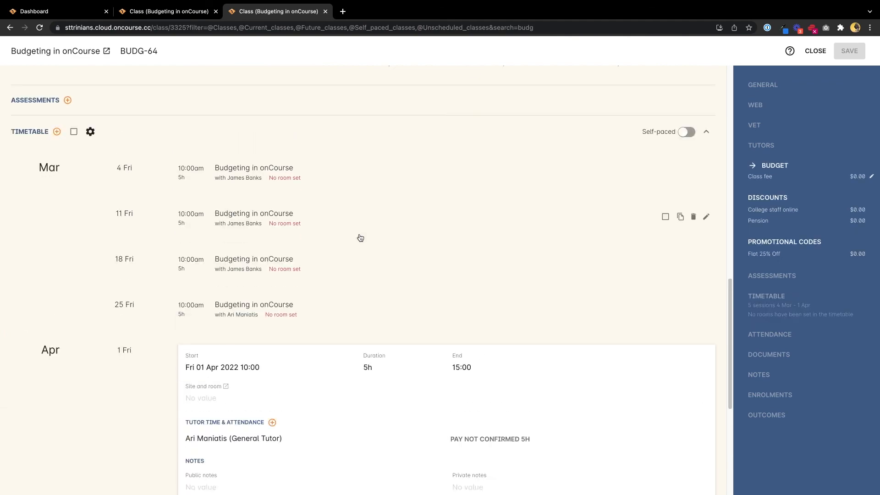
scroll(361, 237, down, 2)
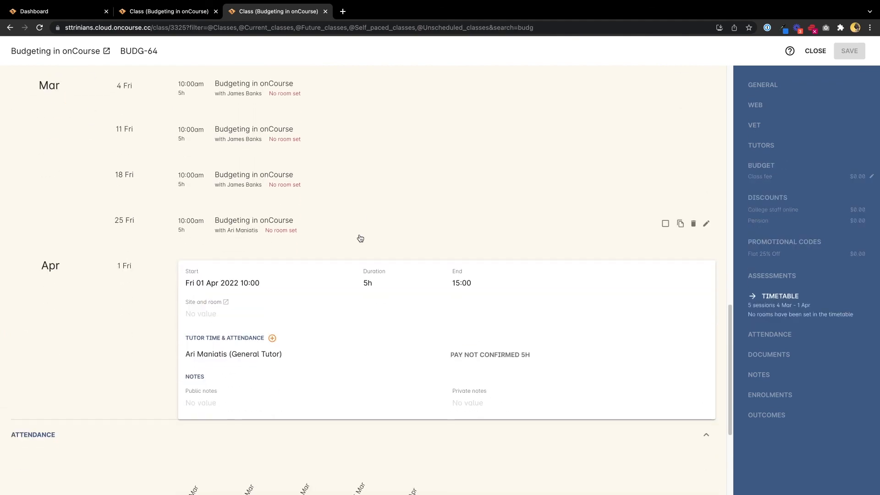